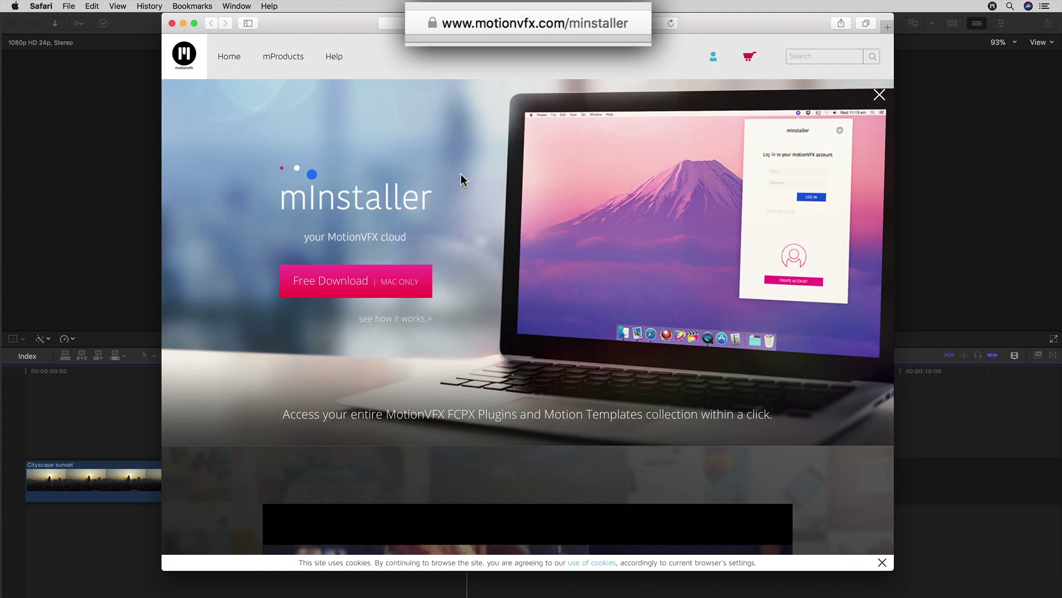
Step: Find mFlare 1.5.6 in mInstaller, then return to the Cityscape sunset project
drag(461, 175, 327, 197)
click(266, 192)
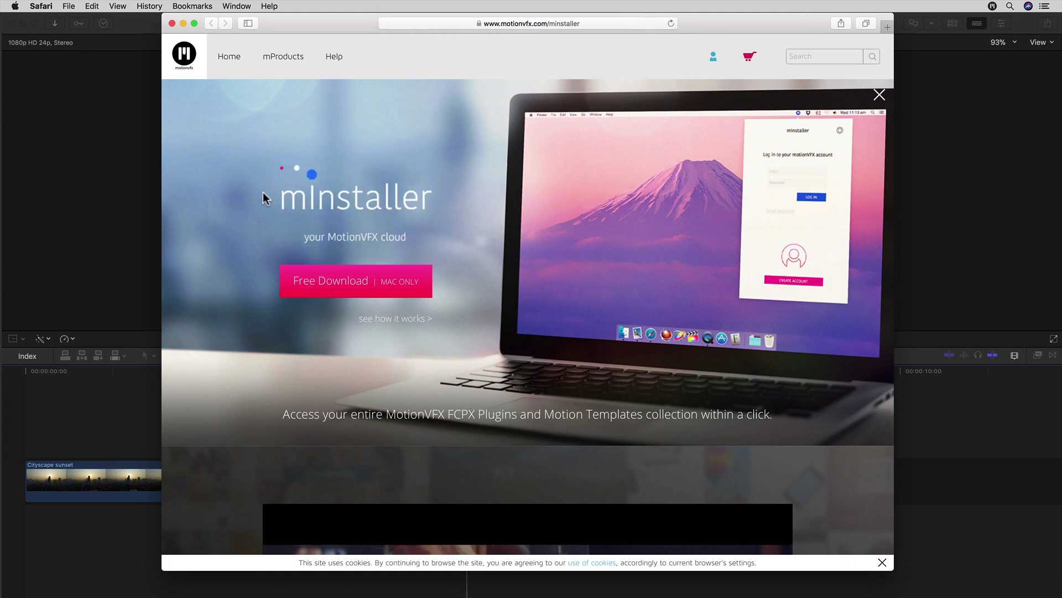
click(992, 6)
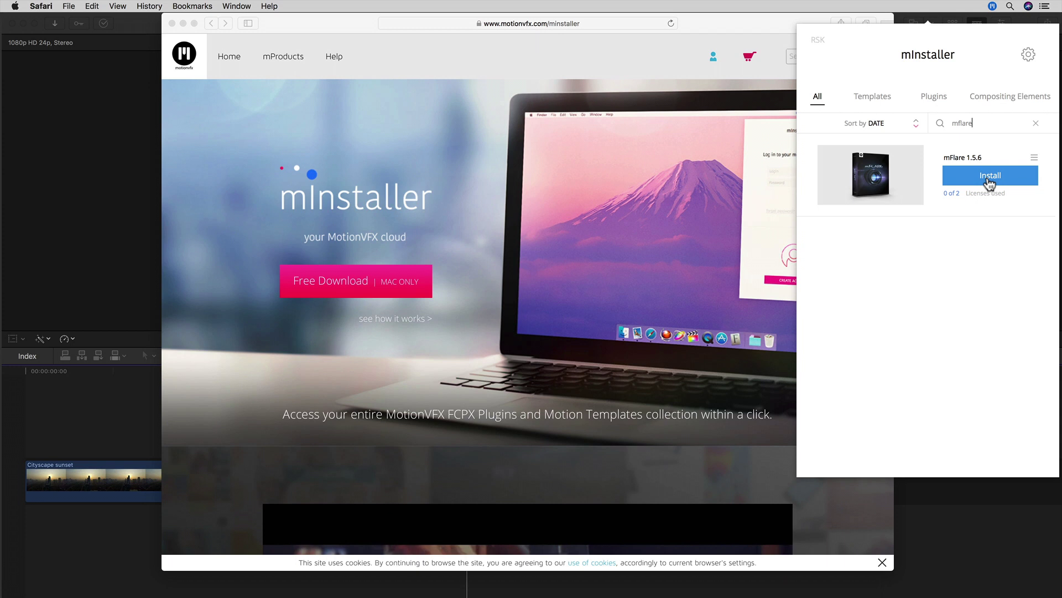
click(719, 190)
click(958, 231)
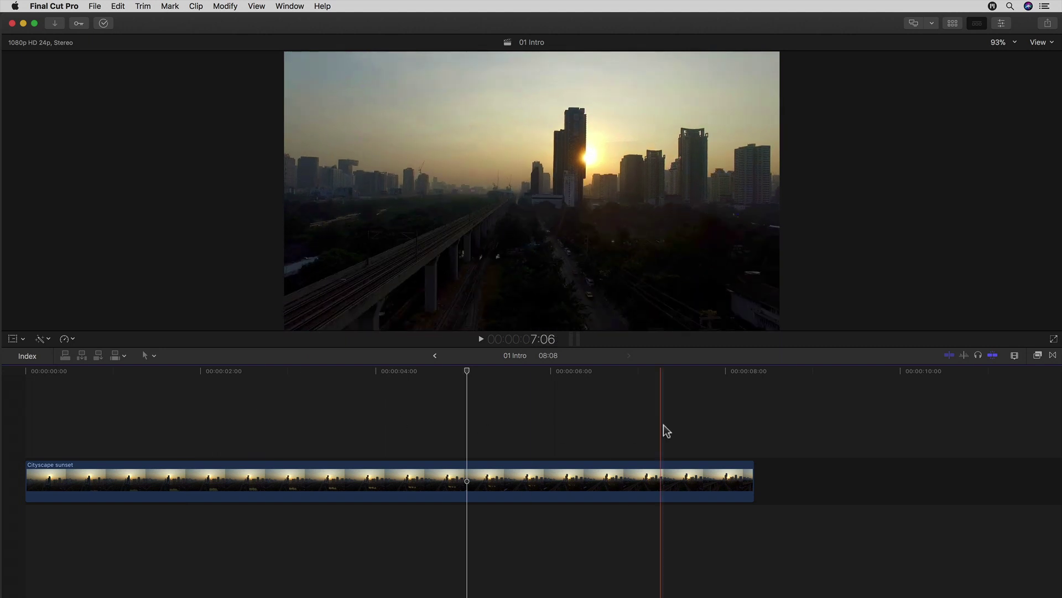
Step: Play the Cityscape sunset clip through, then stop playback
key(space)
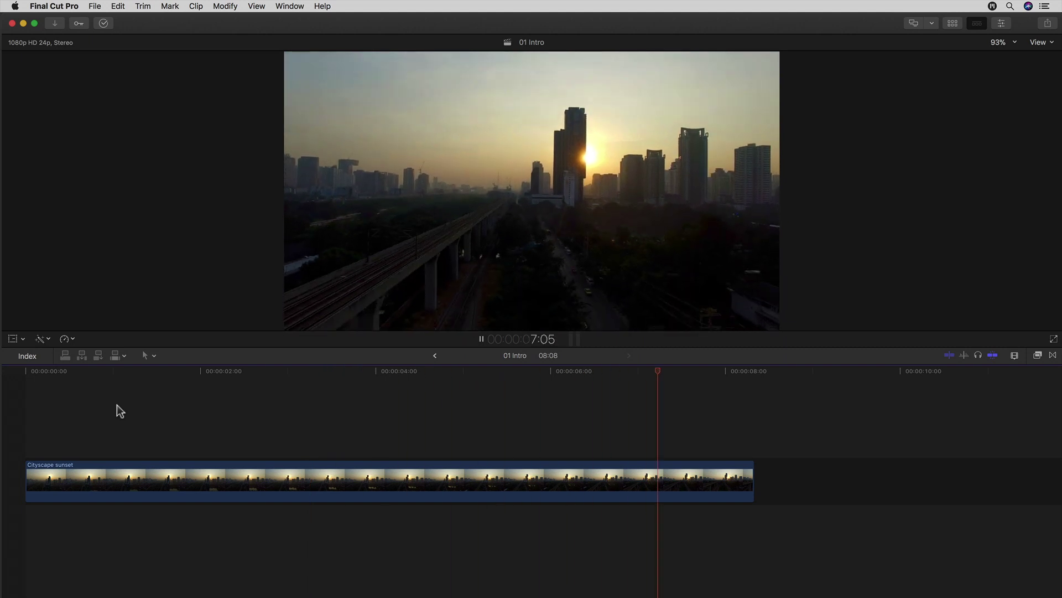
key(space)
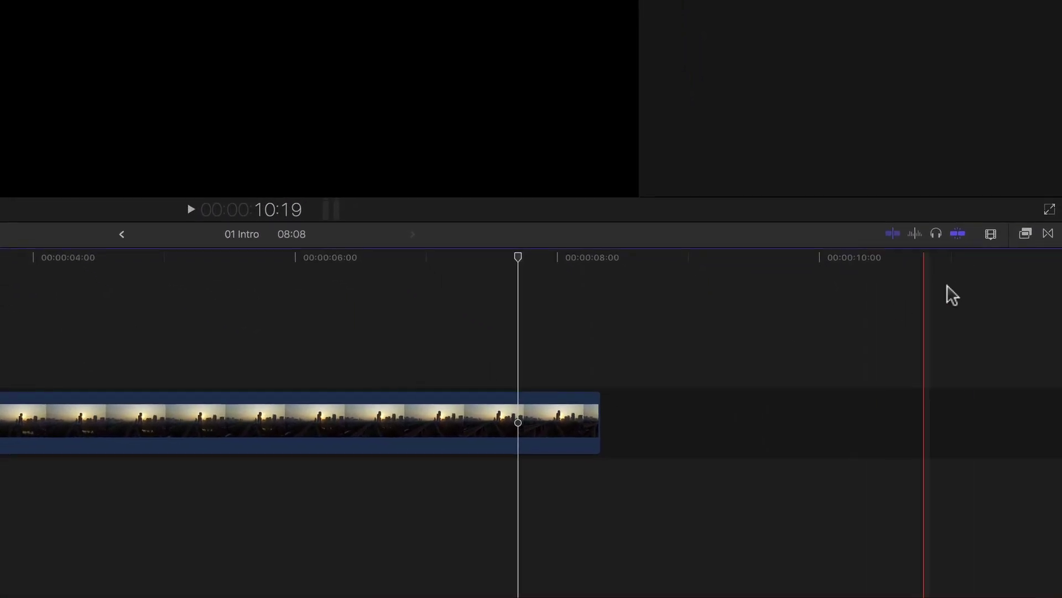
Step: Show the Effects browser, widen it, and filter it to the mFlare 2 category
click(1027, 234)
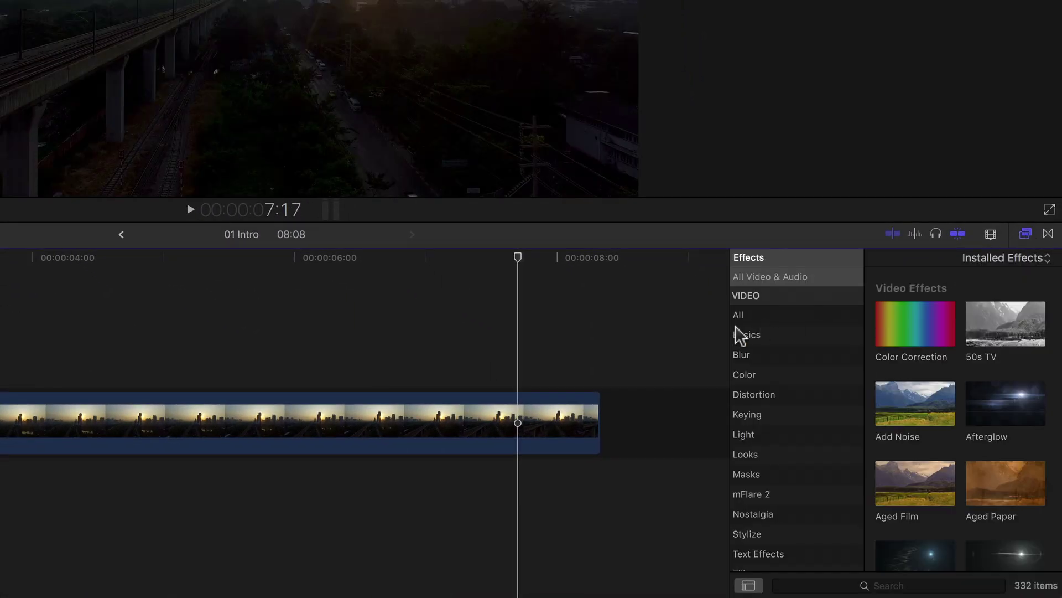
drag(731, 332, 598, 332)
scroll(663, 378, down, 3)
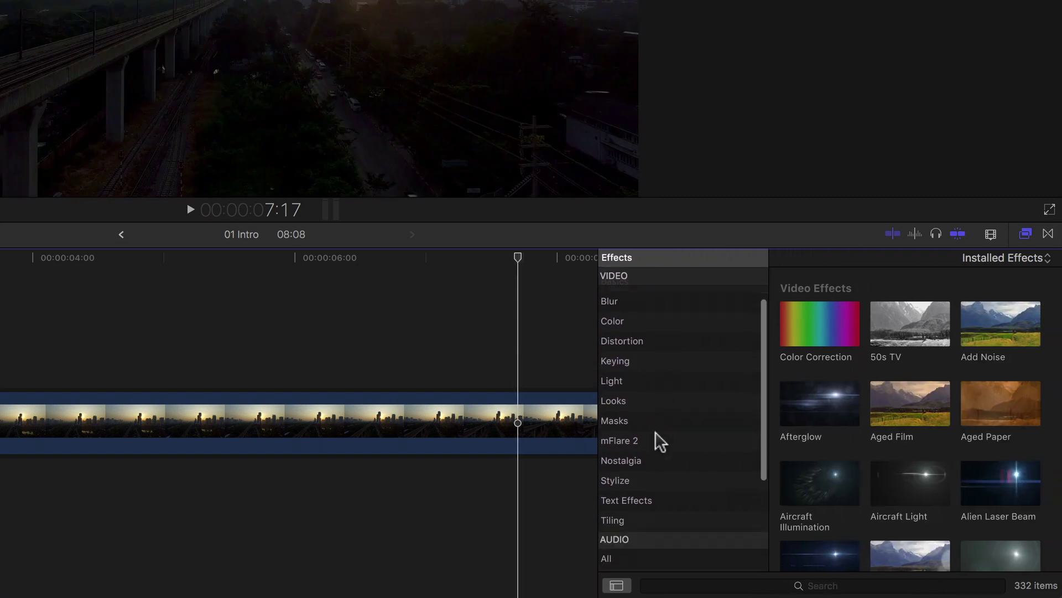
click(621, 441)
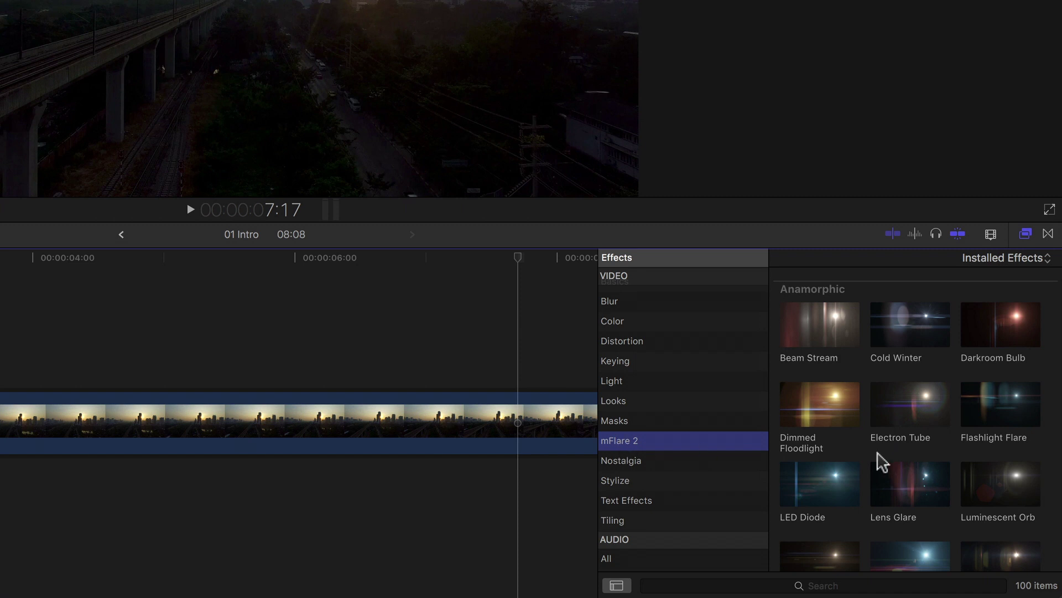
scroll(884, 460, down, 1)
scroll(884, 461, down, 5)
scroll(884, 461, down, 5)
scroll(884, 461, down, 5)
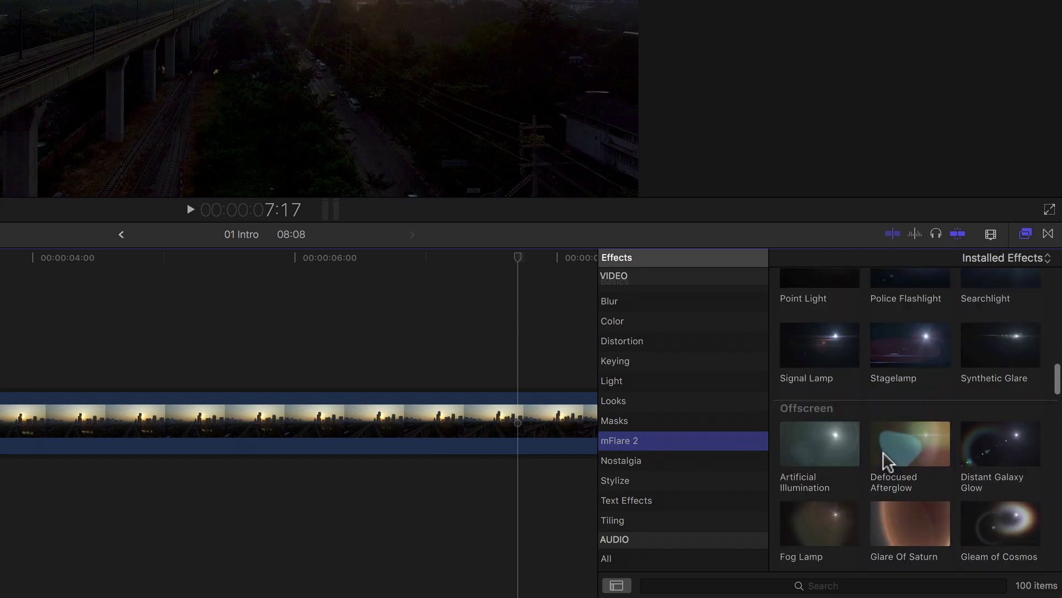
scroll(884, 461, down, 3)
scroll(884, 461, down, 3)
scroll(884, 461, up, 2)
scroll(884, 460, up, 5)
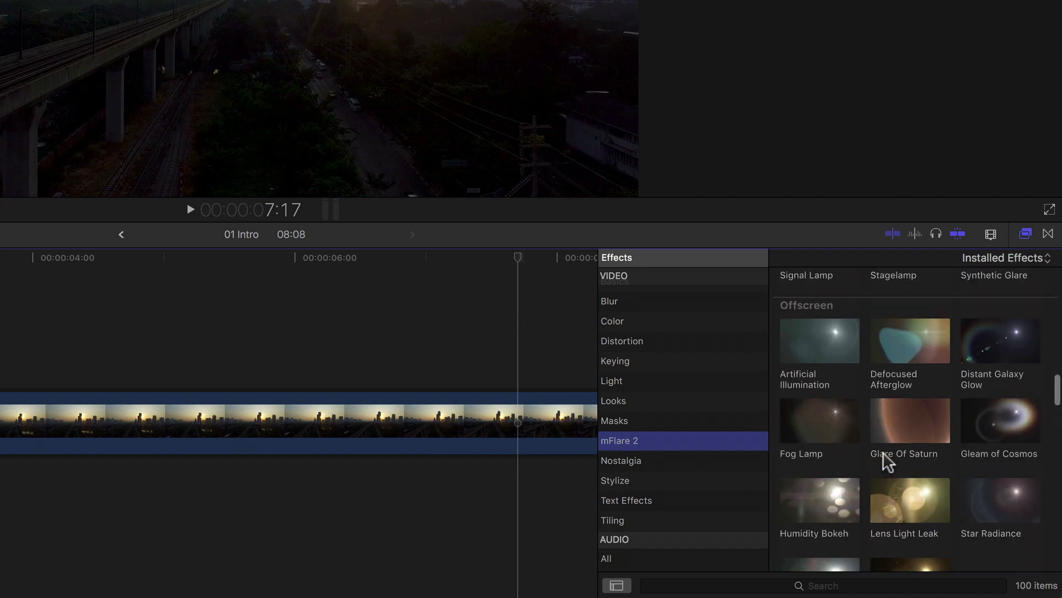
scroll(883, 461, up, 5)
scroll(884, 461, down, 1)
scroll(884, 460, down, 3)
scroll(884, 461, down, 3)
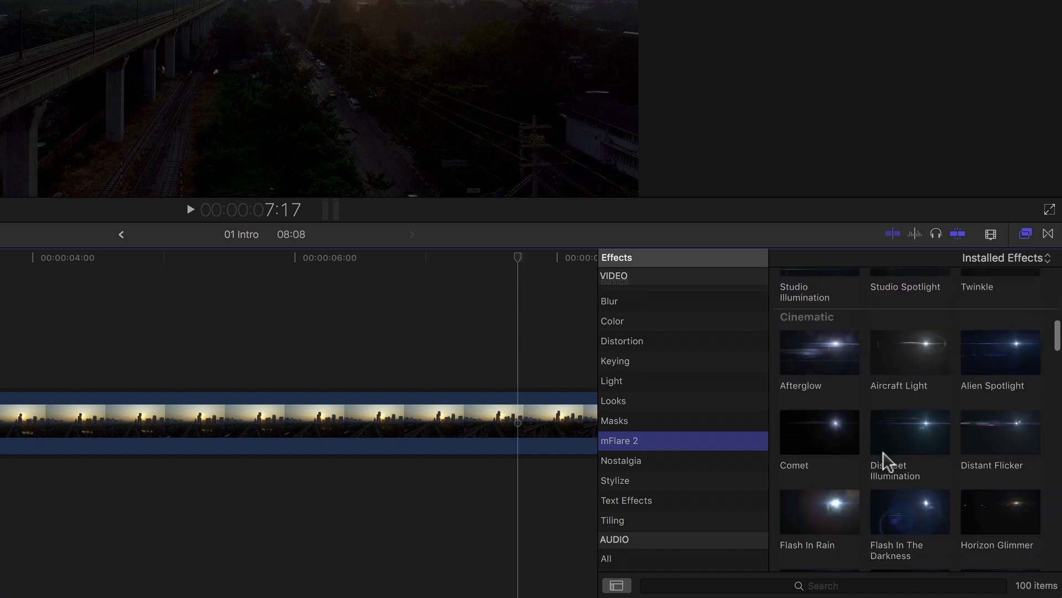
scroll(884, 461, down, 2)
scroll(885, 461, down, 3)
scroll(885, 461, down, 3)
scroll(885, 461, down, 1)
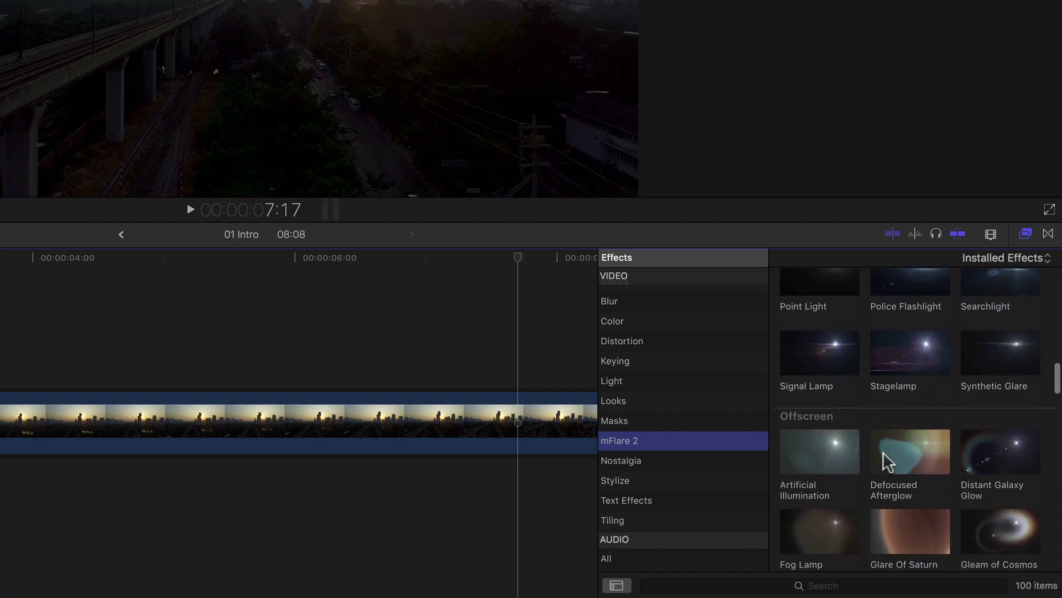
scroll(886, 461, down, 2)
scroll(884, 461, down, 3)
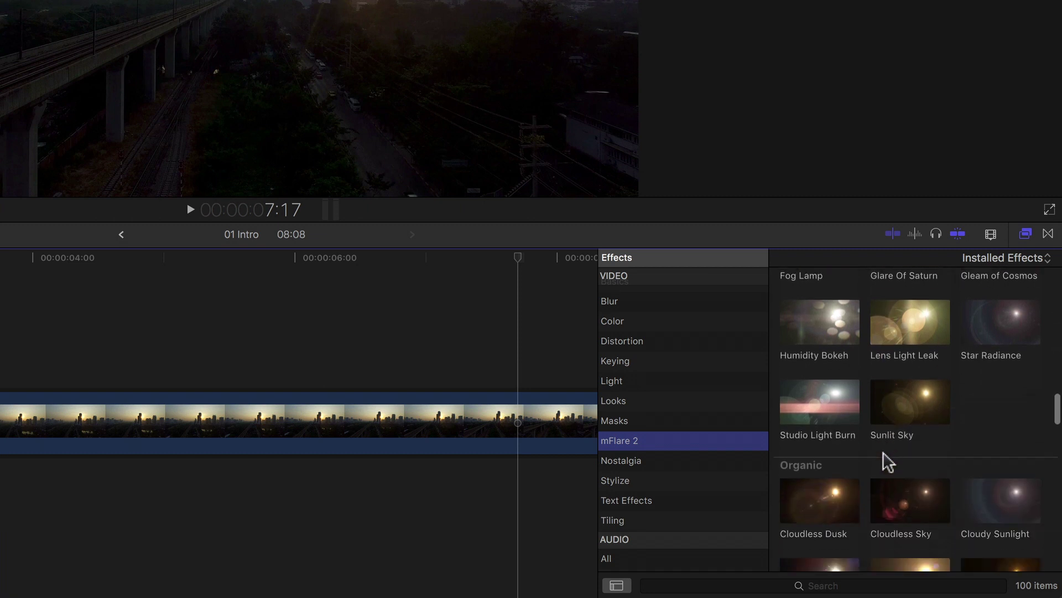
scroll(884, 460, down, 2)
scroll(884, 461, down, 1)
scroll(884, 461, down, 3)
scroll(885, 460, down, 3)
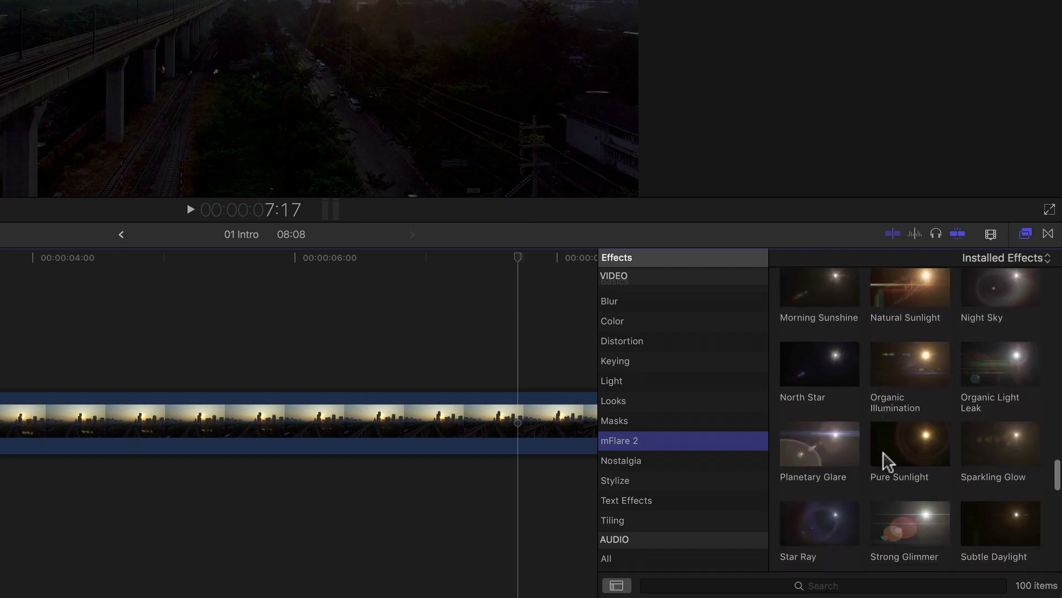
scroll(886, 461, down, 3)
scroll(886, 460, down, 3)
scroll(886, 461, down, 1)
scroll(885, 461, down, 4)
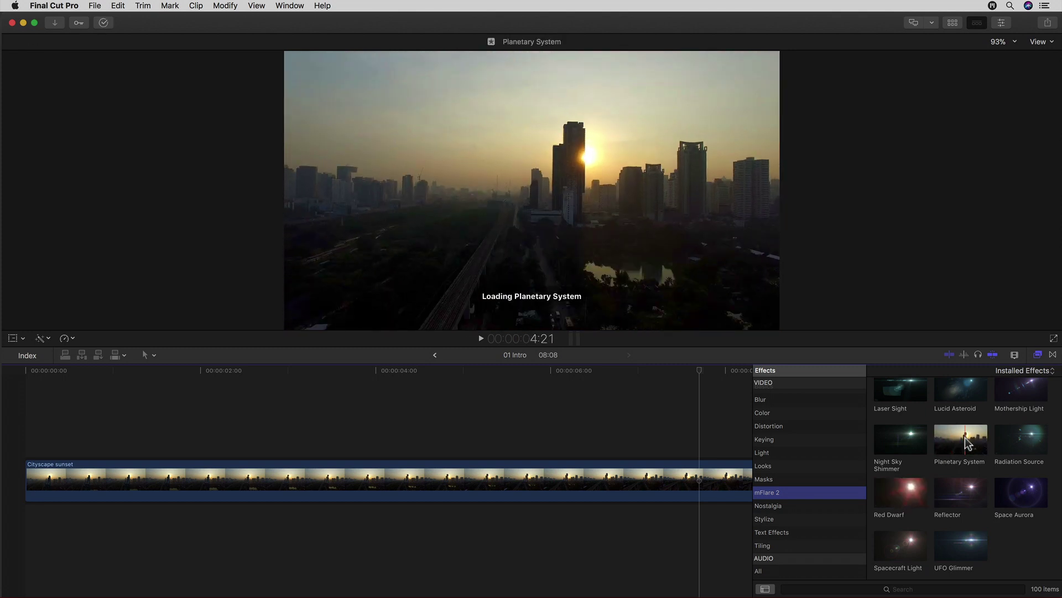
scroll(961, 443, up, 3)
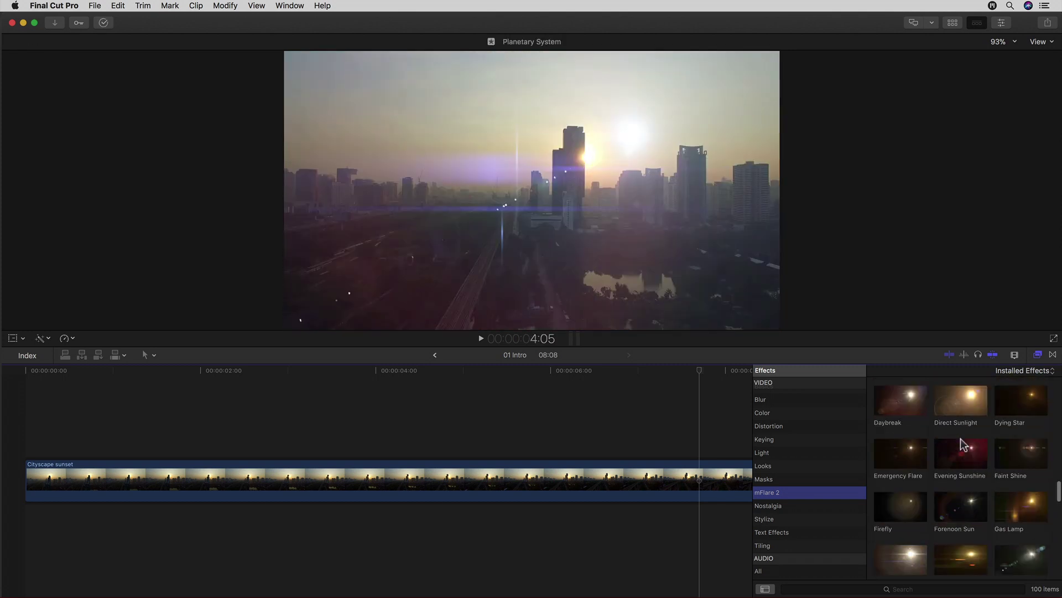
scroll(959, 441, up, 3)
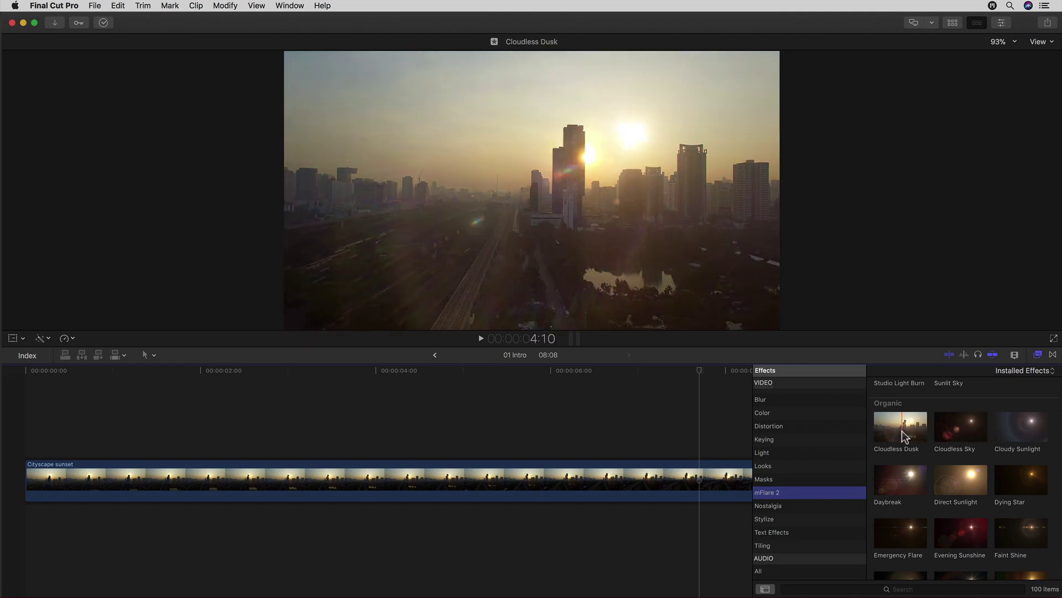
scroll(905, 435, up, 3)
scroll(905, 434, up, 3)
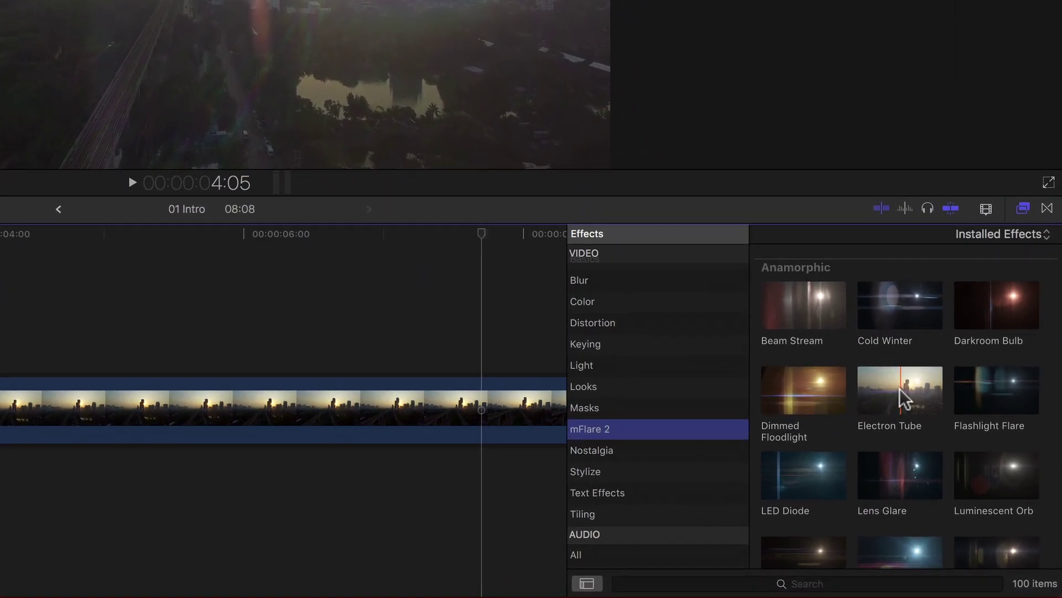
Step: Search the effects for 'sun' to narrow mFlare 2 to 11 flares
click(813, 583)
text(sun)
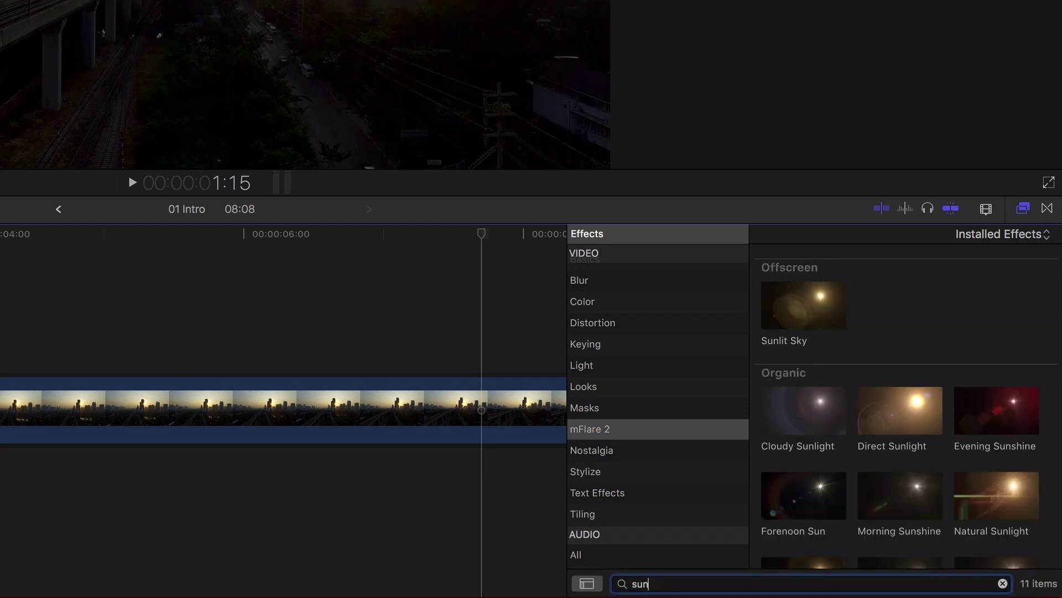
scroll(909, 334, down, 1)
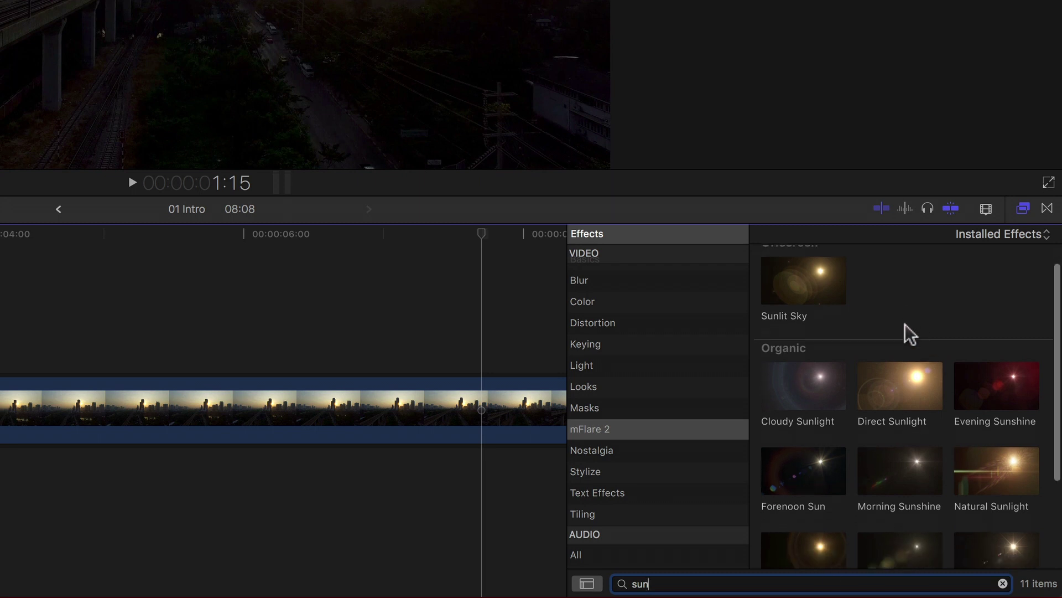
scroll(909, 334, down, 3)
scroll(909, 334, down, 1)
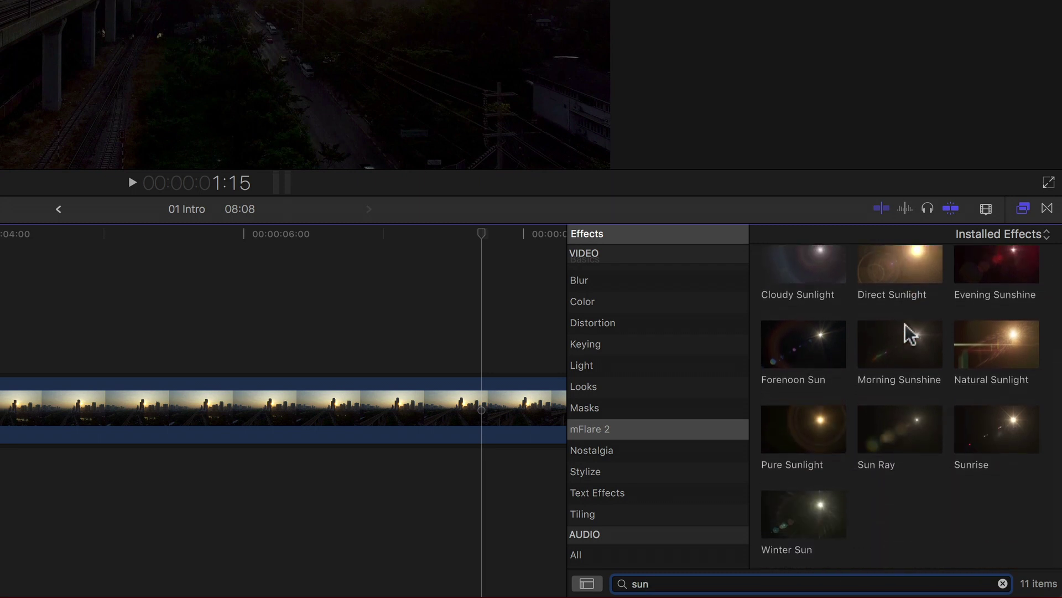
scroll(909, 334, up, 2)
scroll(909, 334, up, 3)
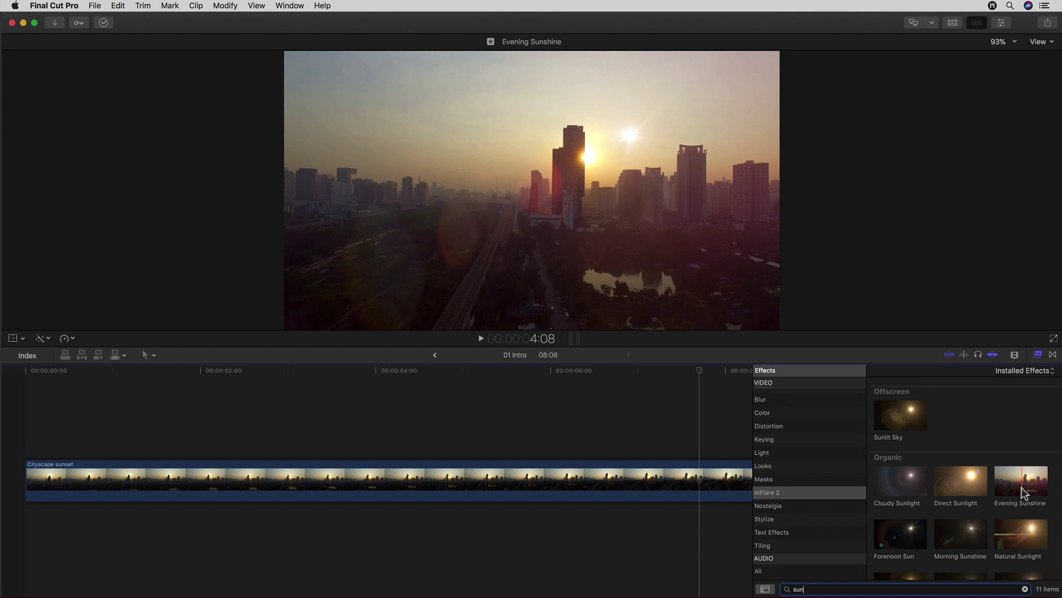
Step: Put Evening Sunshine on the Cityscape sunset clip, then deselect the clip
click(666, 488)
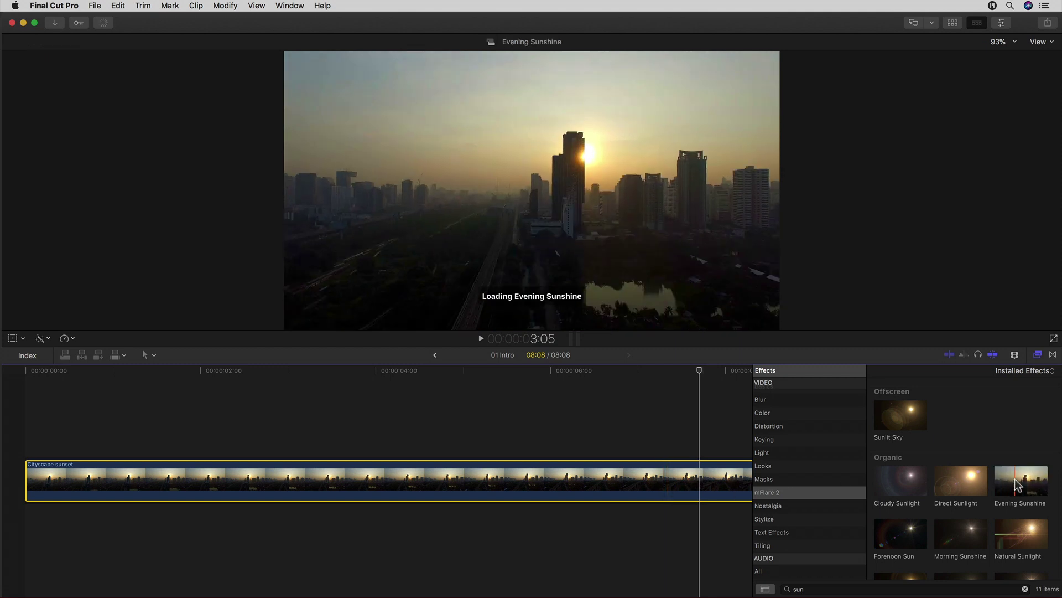
drag(1023, 485, 631, 491)
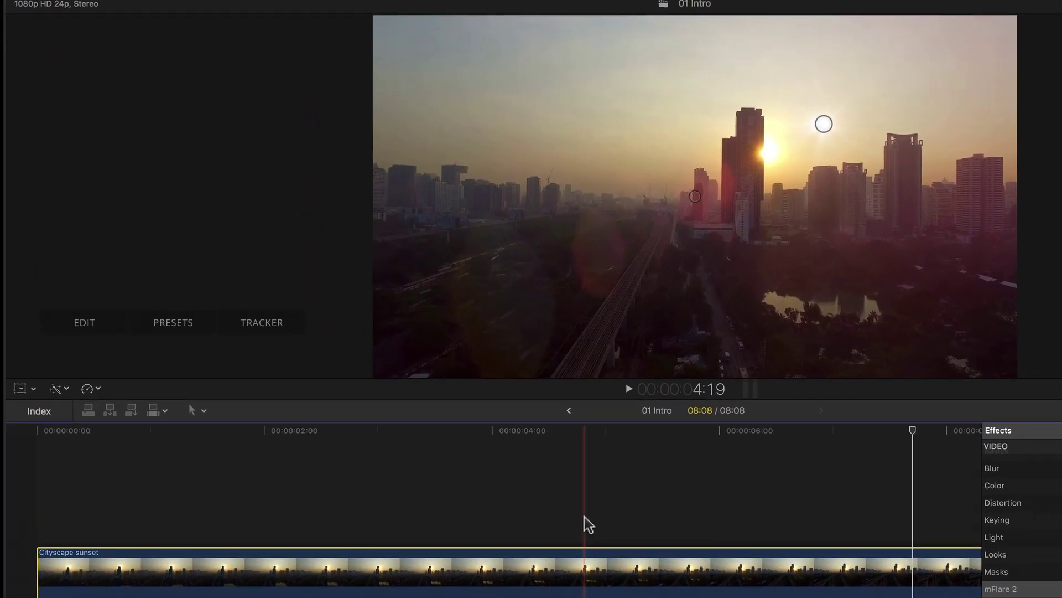
click(561, 510)
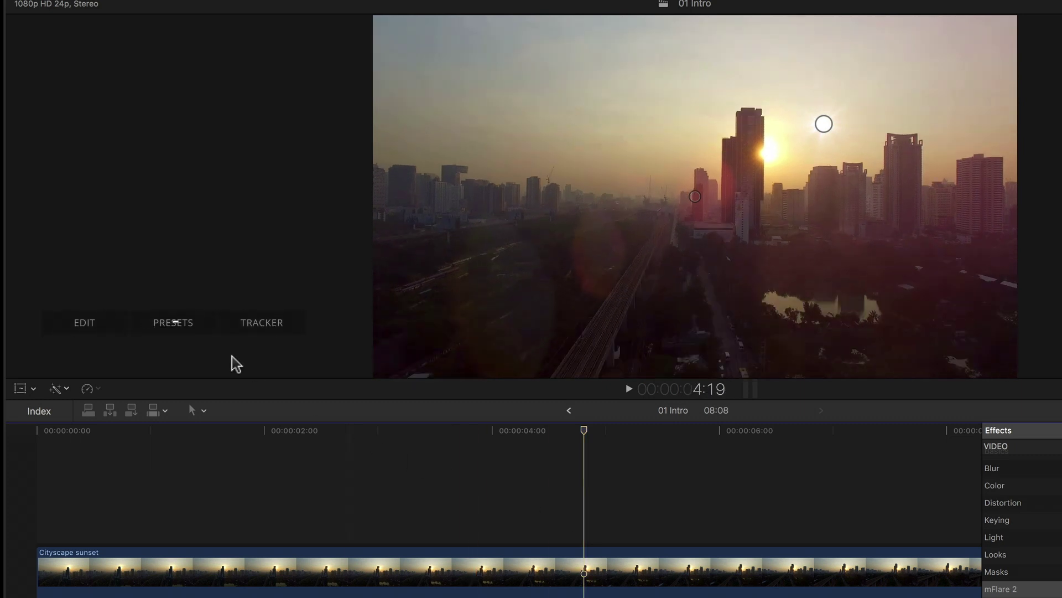
Step: Enlarge the viewer and move the flare's centre point toward the sun
drag(267, 400, 274, 462)
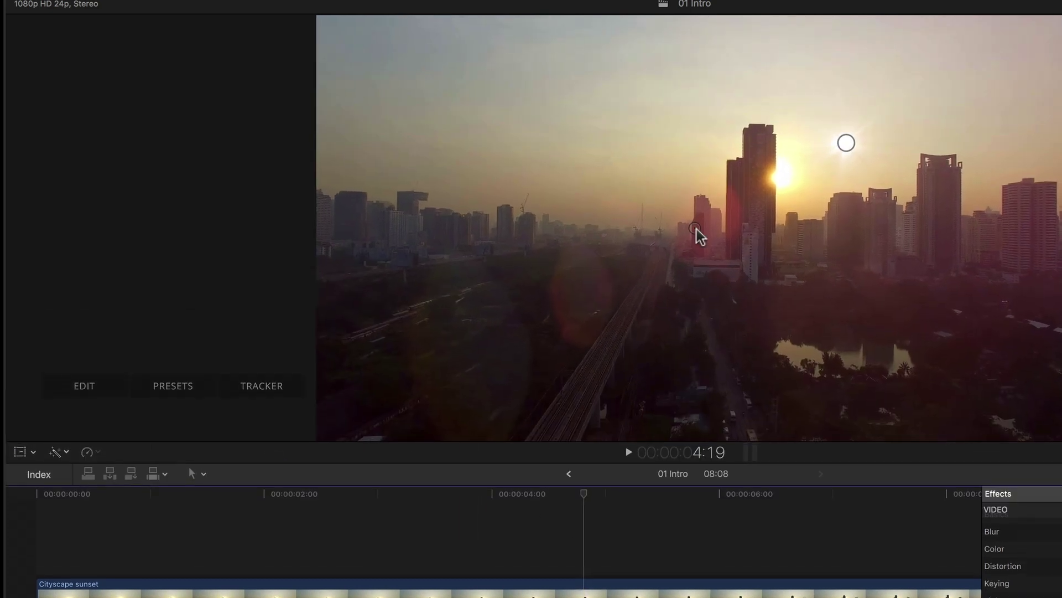
mouse_move(696, 228)
mouse_down()
mouse_move(896, 247)
mouse_move(801, 144)
mouse_move(664, 273)
mouse_move(865, 344)
mouse_move(755, 362)
mouse_move(645, 291)
mouse_move(664, 274)
mouse_up()
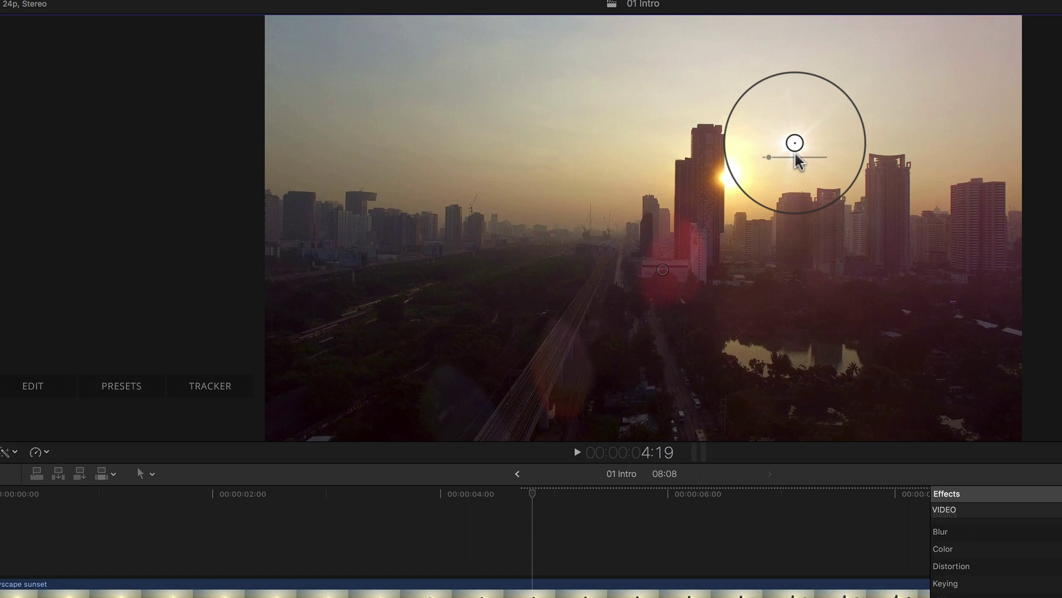
Step: Try the flare over the skyline and pond, then settle it back near the sun
mouse_move(795, 145)
mouse_down()
mouse_move(467, 231)
mouse_move(842, 324)
mouse_move(463, 302)
mouse_move(785, 287)
mouse_move(880, 85)
mouse_up()
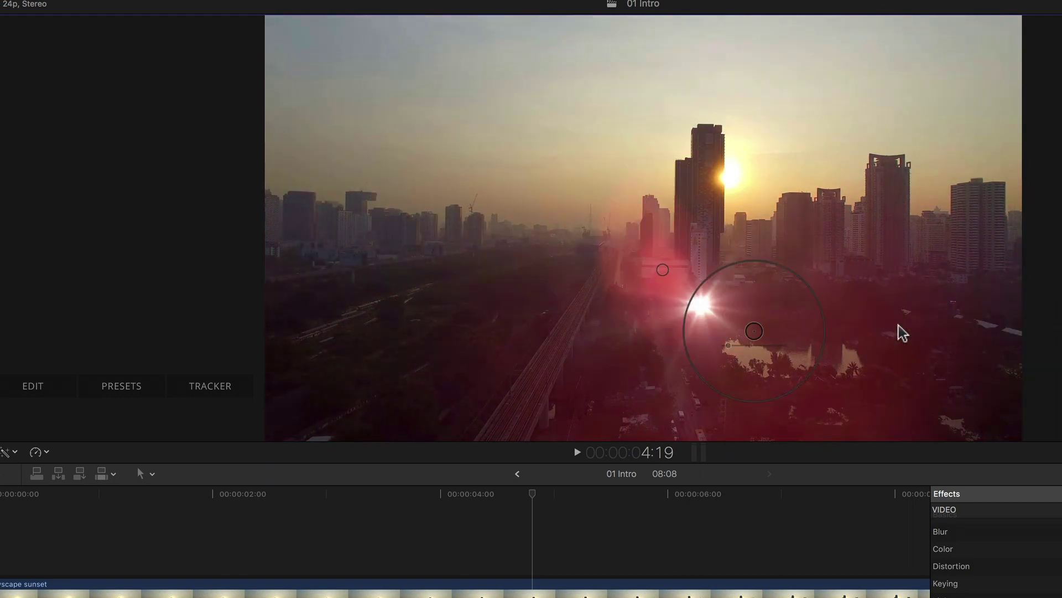
drag(847, 88, 783, 124)
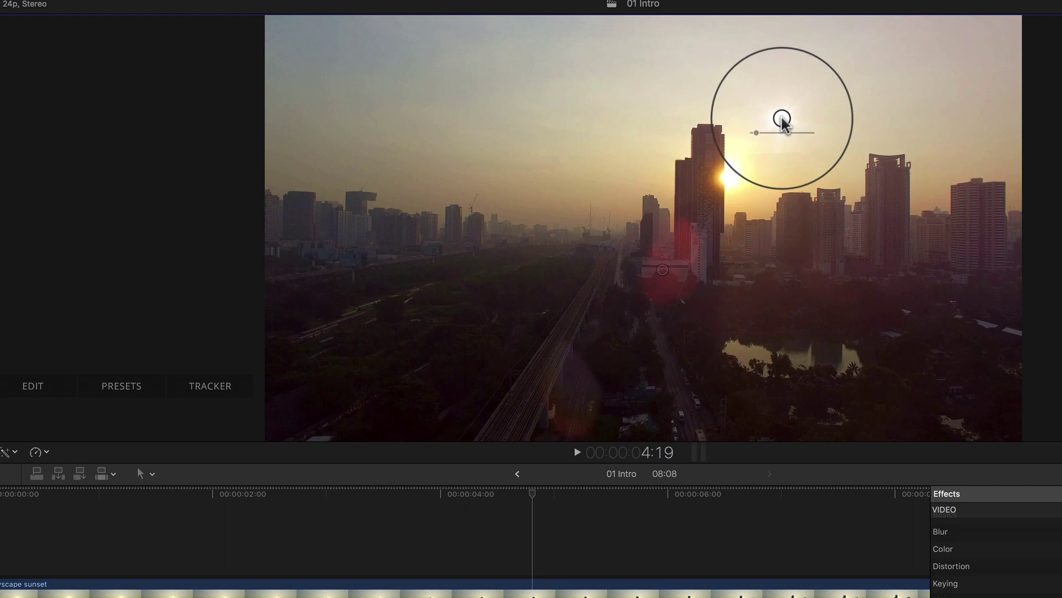
mouse_move(782, 119)
mouse_down()
mouse_move(780, 386)
mouse_move(778, 116)
mouse_up()
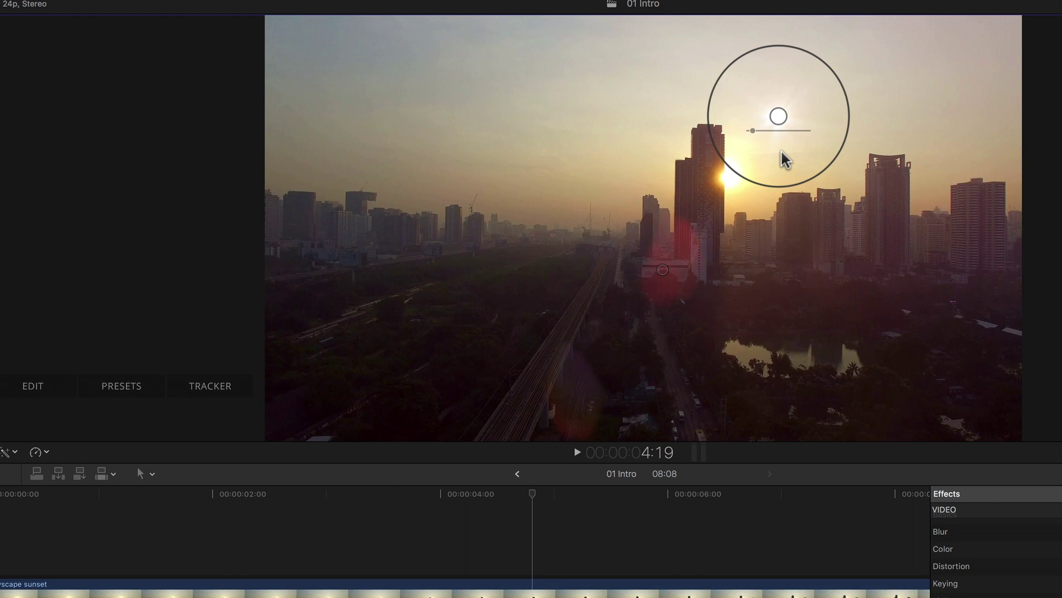
Step: Widen the flare radius, intensify its glow, and show Evening Sunshine's settings in the Inspector
mouse_move(846, 132)
mouse_down()
mouse_move(1044, 190)
mouse_move(783, 154)
mouse_move(1021, 209)
mouse_move(830, 162)
mouse_up()
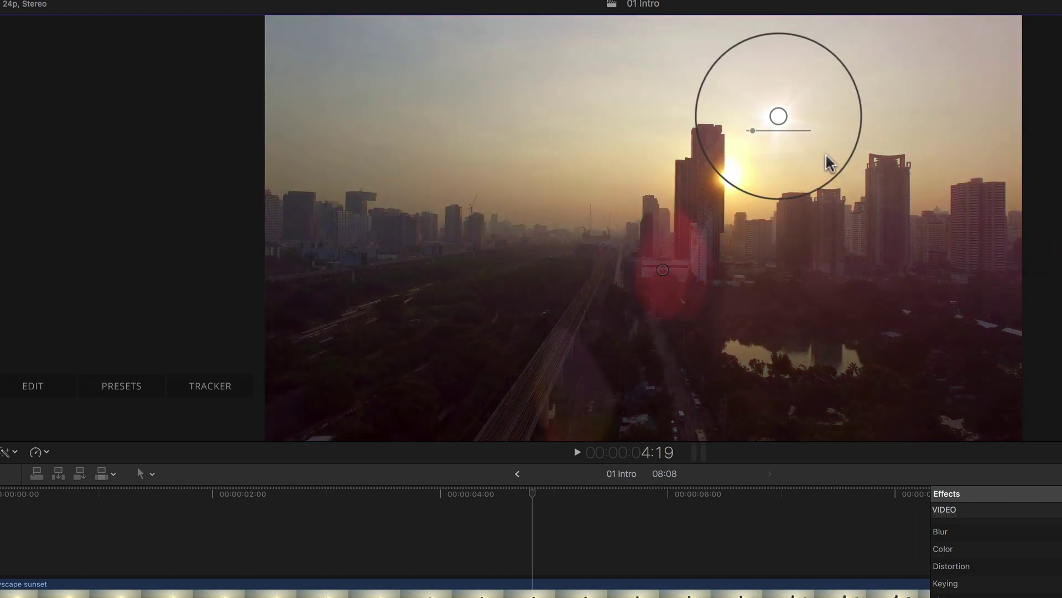
mouse_move(754, 130)
mouse_down()
mouse_move(792, 131)
mouse_move(754, 130)
mouse_up()
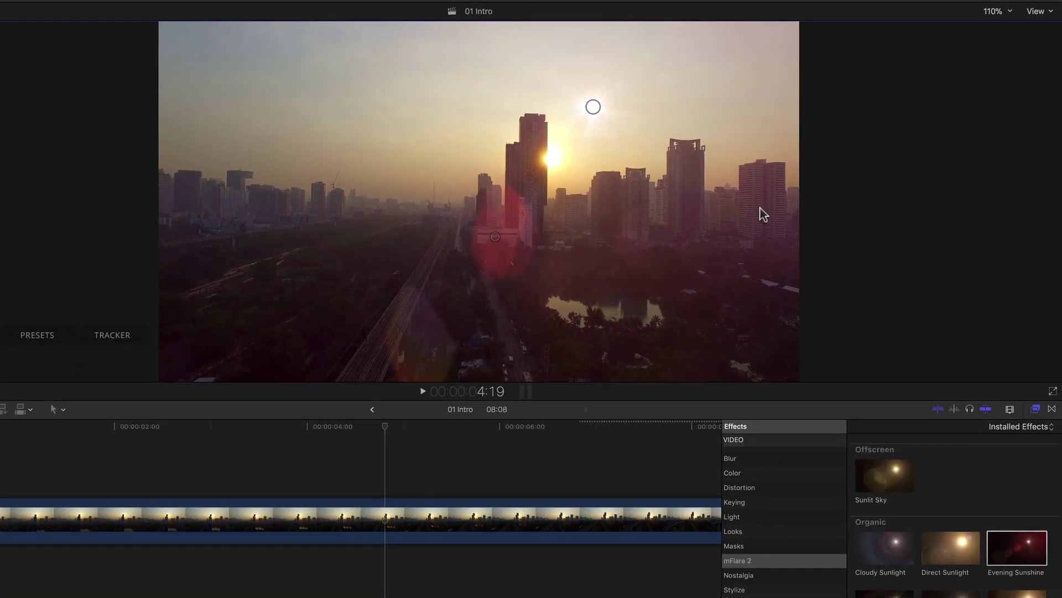
key(super+5)
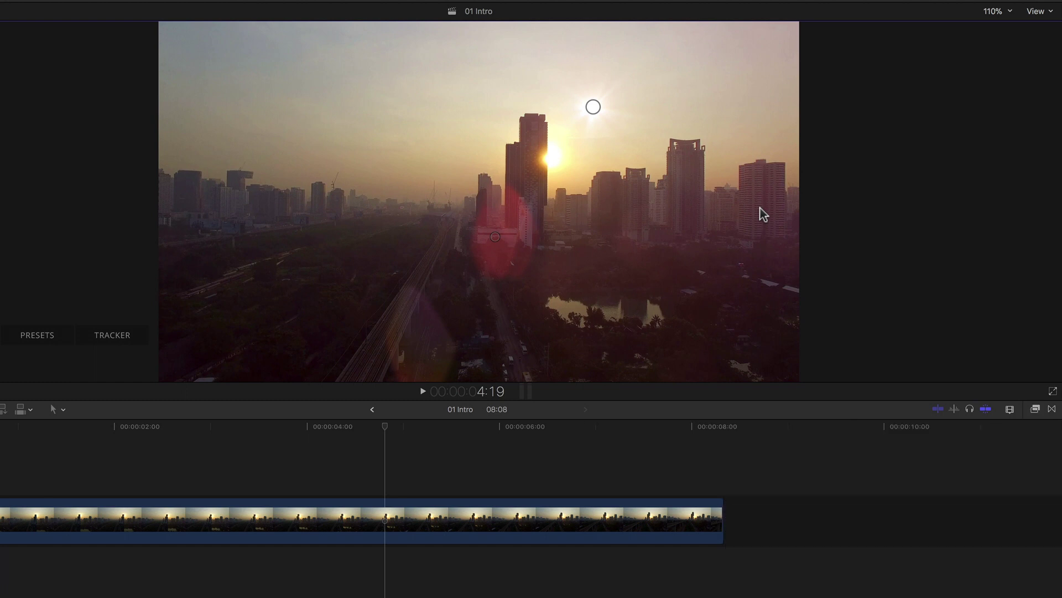
key(super+4)
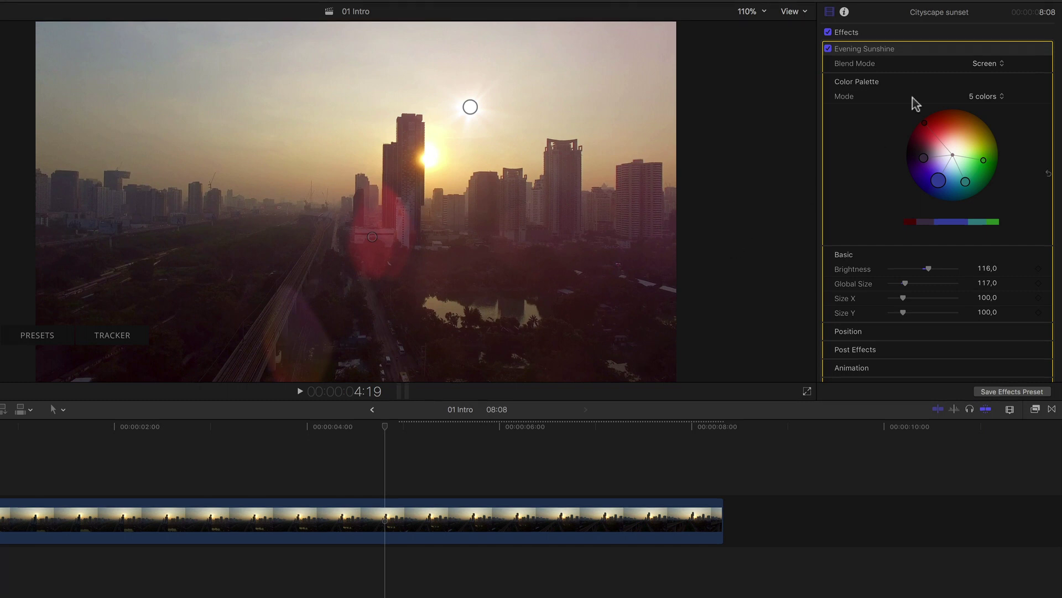
Step: Expand the Inspector to full height and select a colour on the palette wheel
double_click(896, 22)
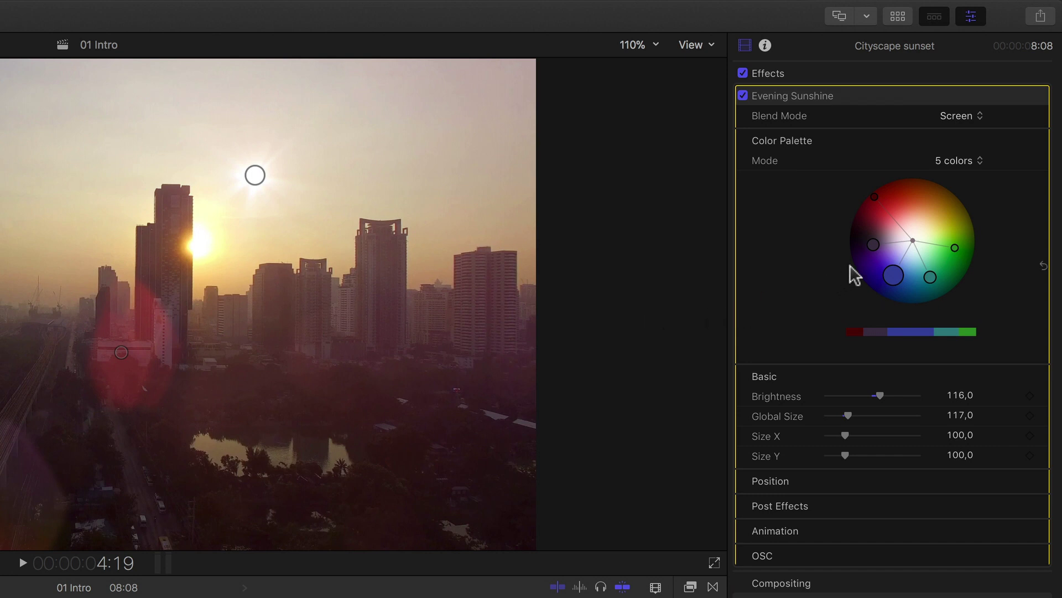
click(873, 245)
click(977, 160)
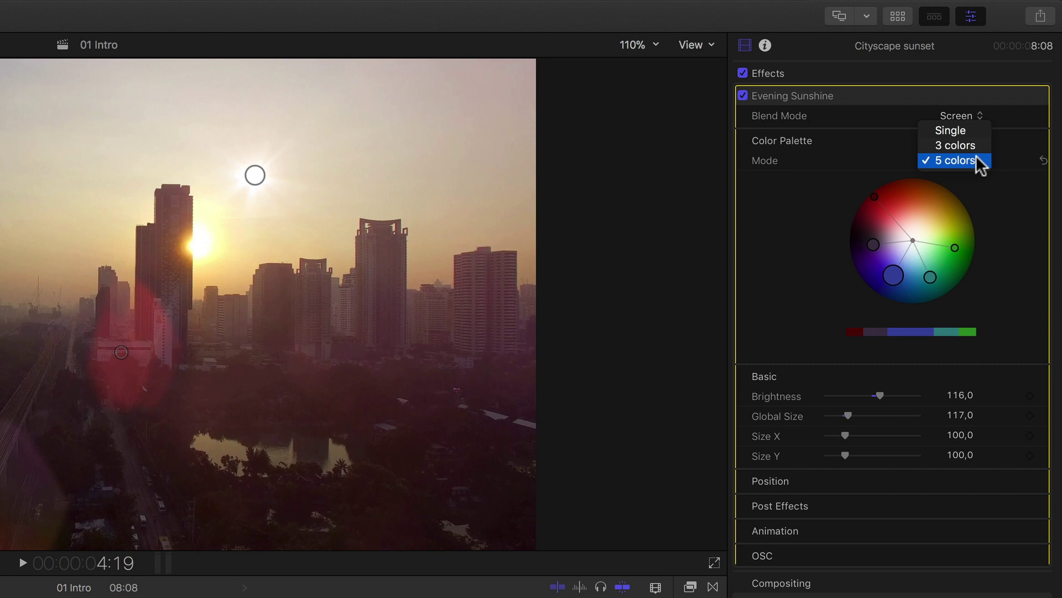
click(976, 147)
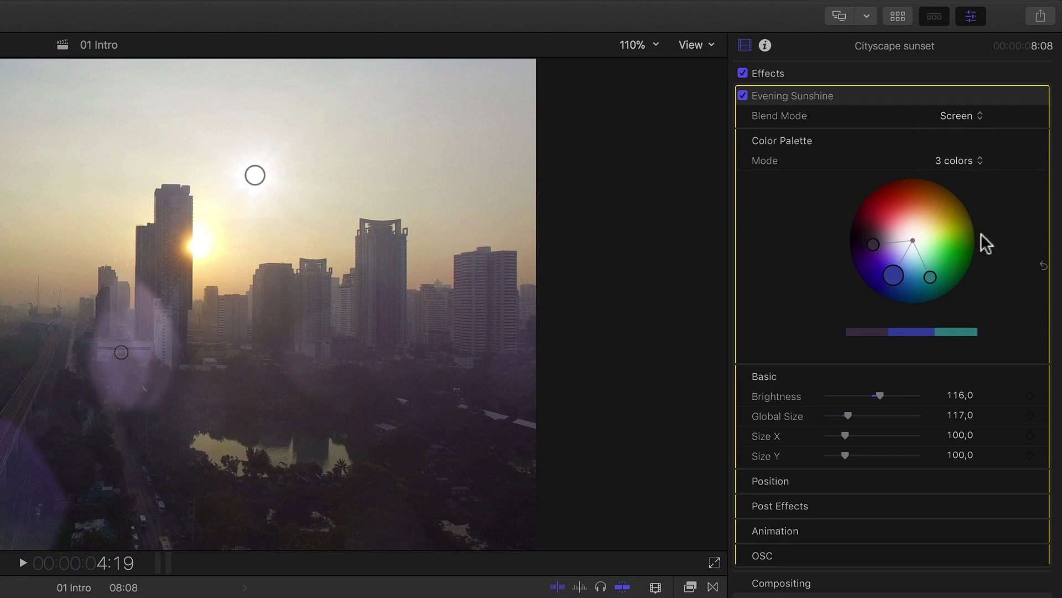
click(971, 160)
click(977, 183)
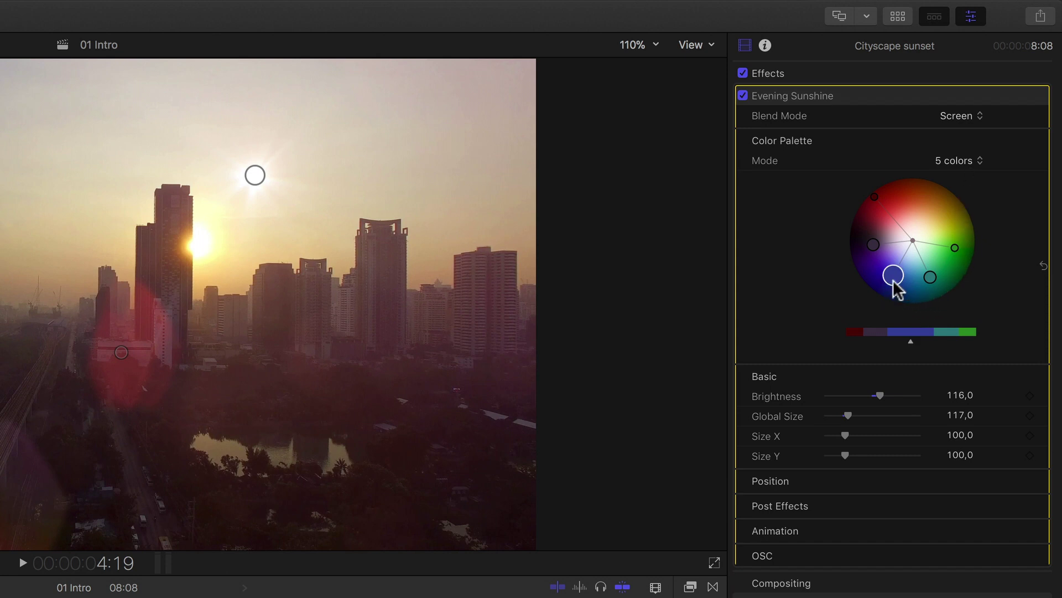
Step: Rotate, spread and desaturate the palette colours, then fully saturate the top colour
drag(894, 281, 909, 228)
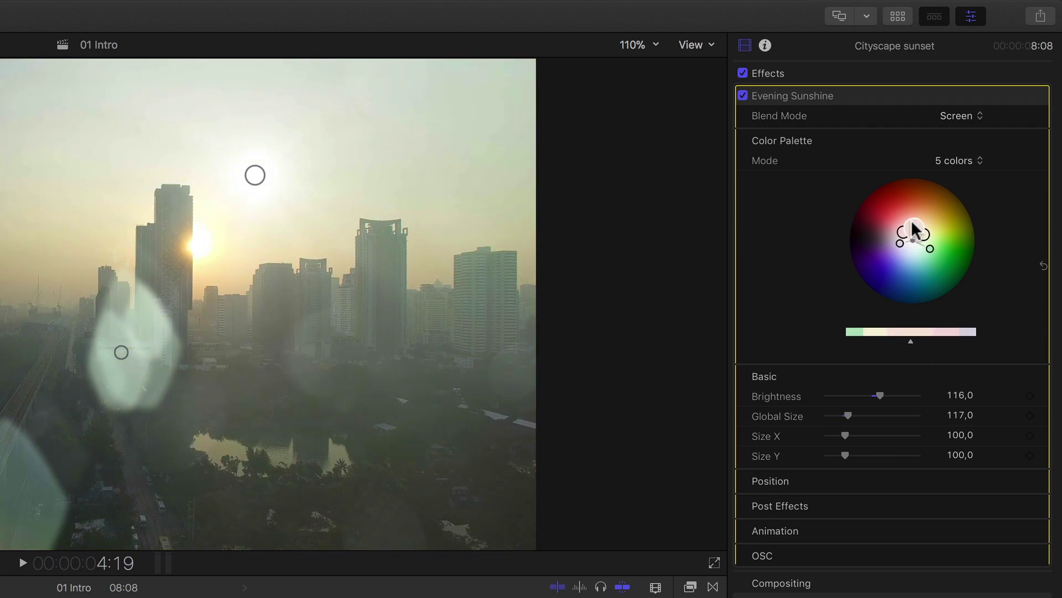
mouse_move(912, 229)
mouse_down()
mouse_move(905, 190)
mouse_move(908, 238)
mouse_move(904, 185)
mouse_move(905, 209)
mouse_move(942, 216)
mouse_move(944, 275)
mouse_move(950, 263)
mouse_up()
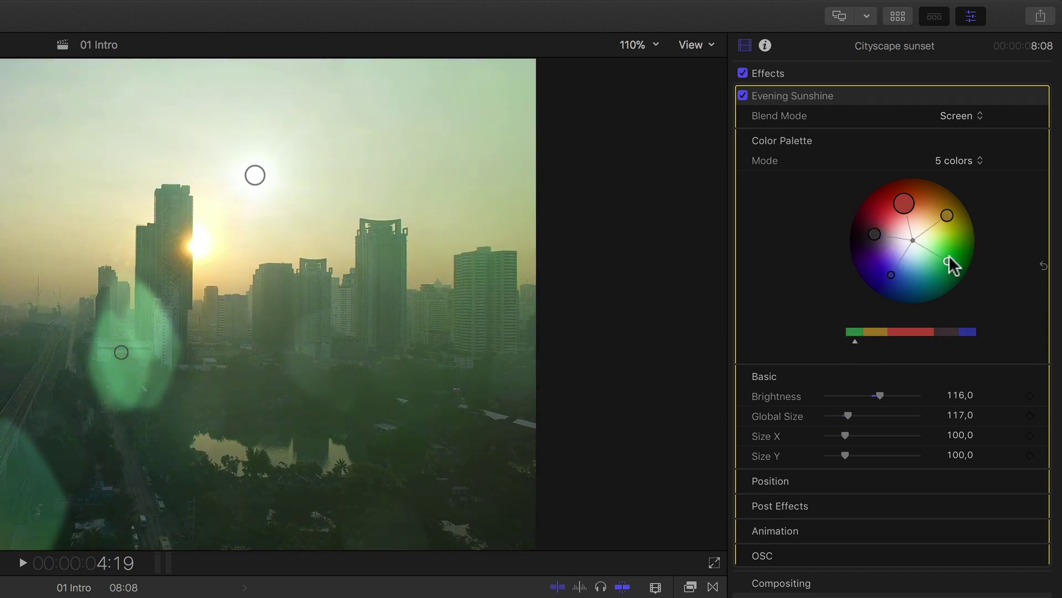
mouse_move(904, 206)
mouse_down()
mouse_move(919, 227)
mouse_move(911, 195)
mouse_move(914, 231)
mouse_move(915, 209)
mouse_move(937, 232)
mouse_move(921, 244)
mouse_move(939, 274)
mouse_move(926, 269)
mouse_up()
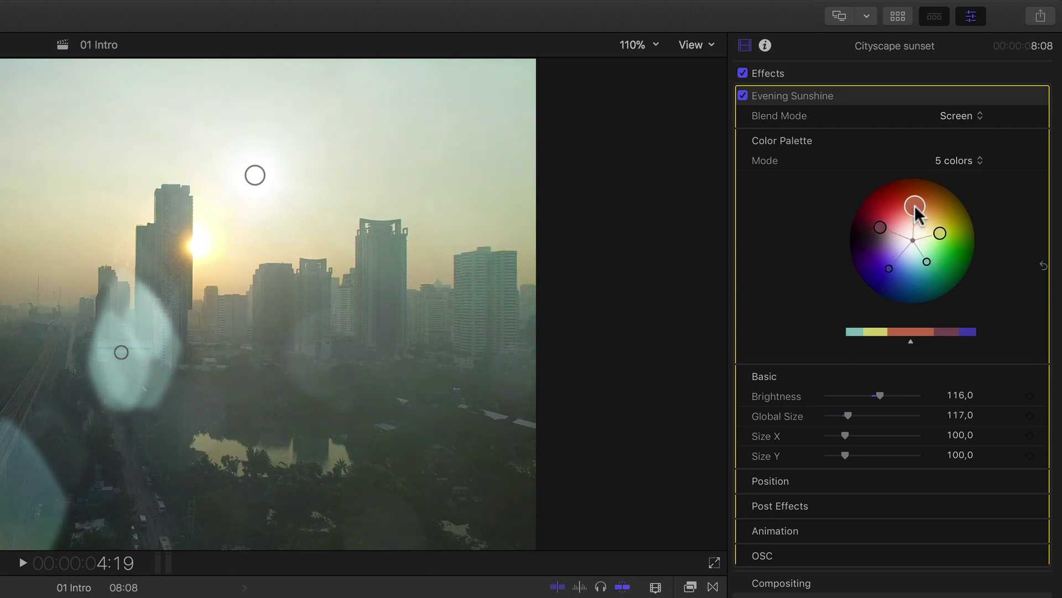
drag(915, 207, 917, 195)
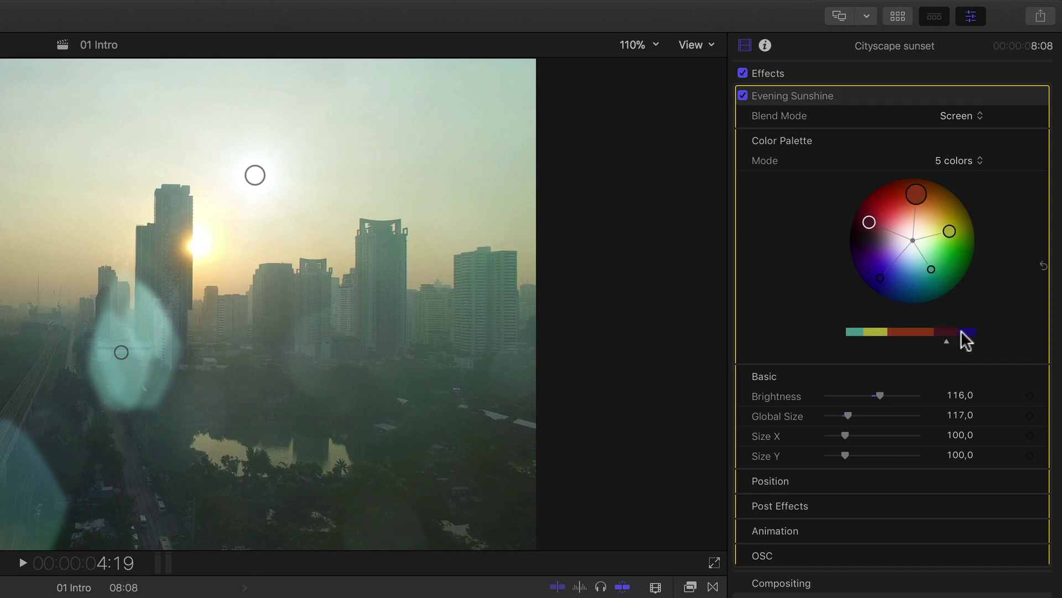
Step: Set Color Palette Mode to 3 colors, shift it greener, and soften red to pink
click(970, 163)
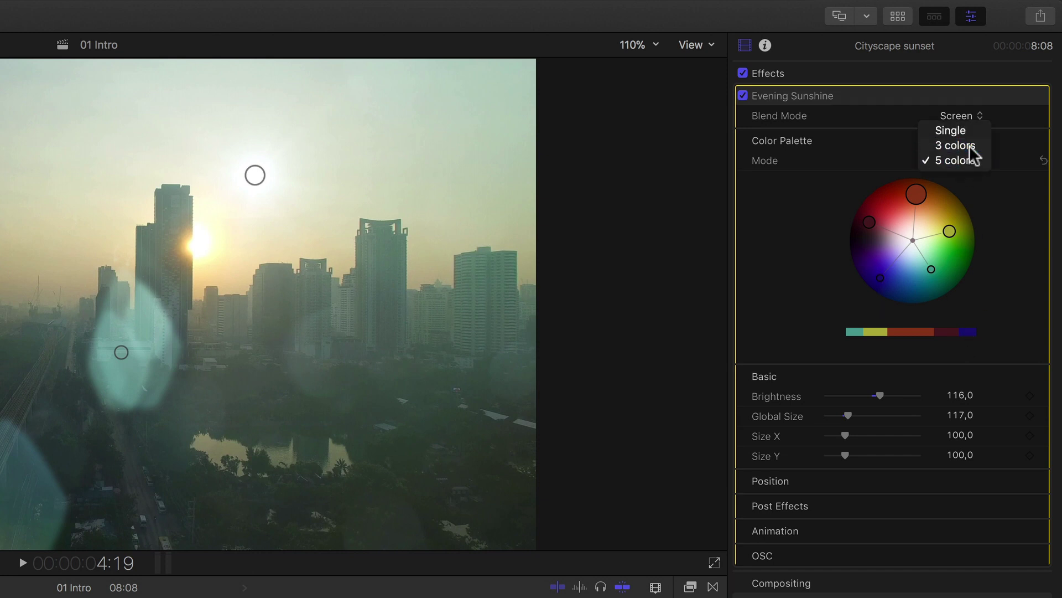
click(969, 146)
drag(917, 195, 930, 203)
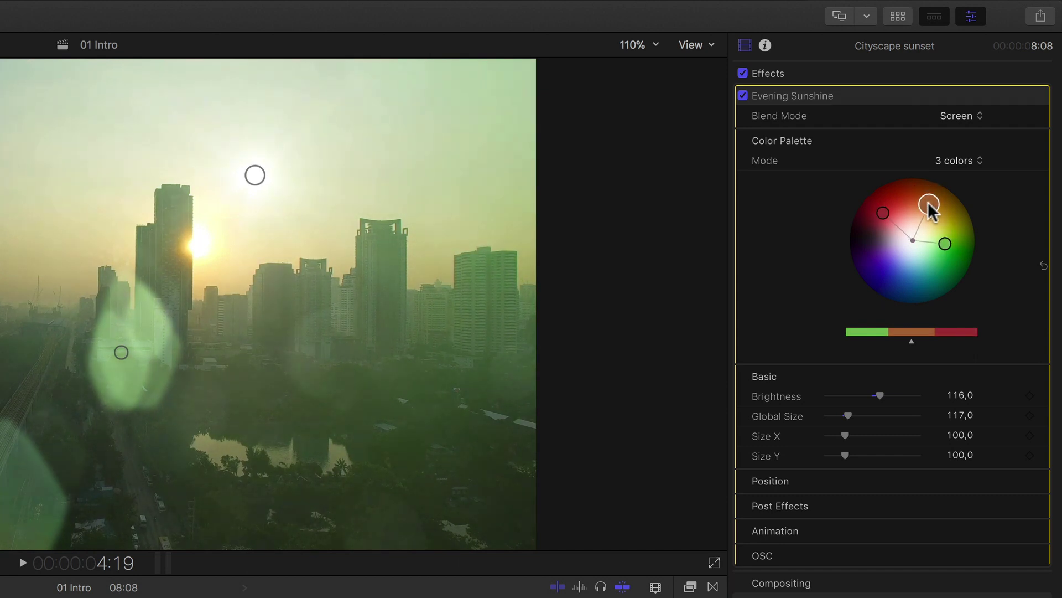
click(880, 212)
drag(881, 212, 938, 251)
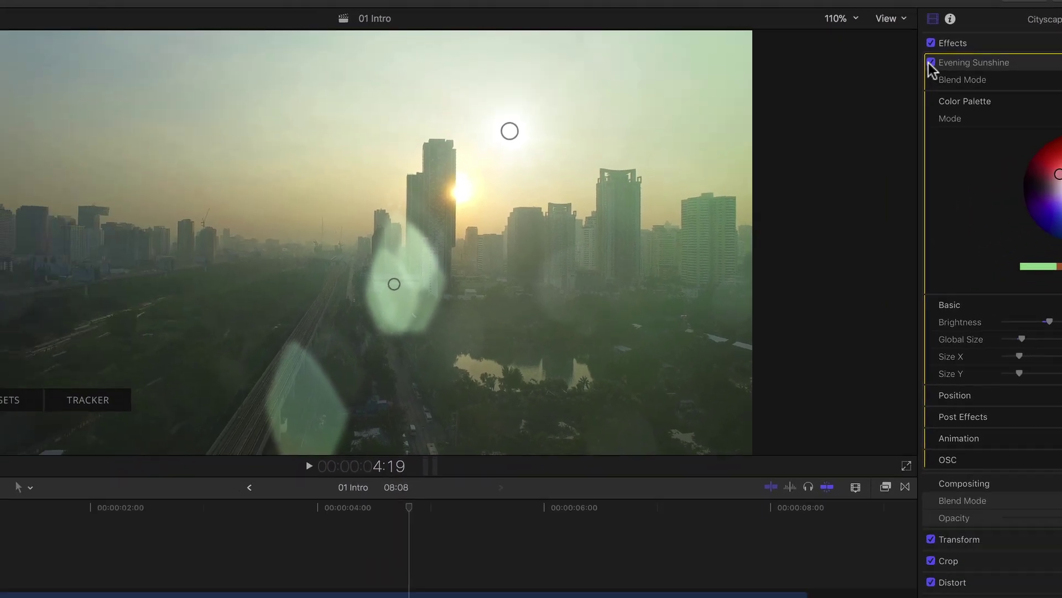
Step: Disable the Evening Sunshine flare, play the plain clip from the start, and mark points near 1:09 and 2:12
click(931, 63)
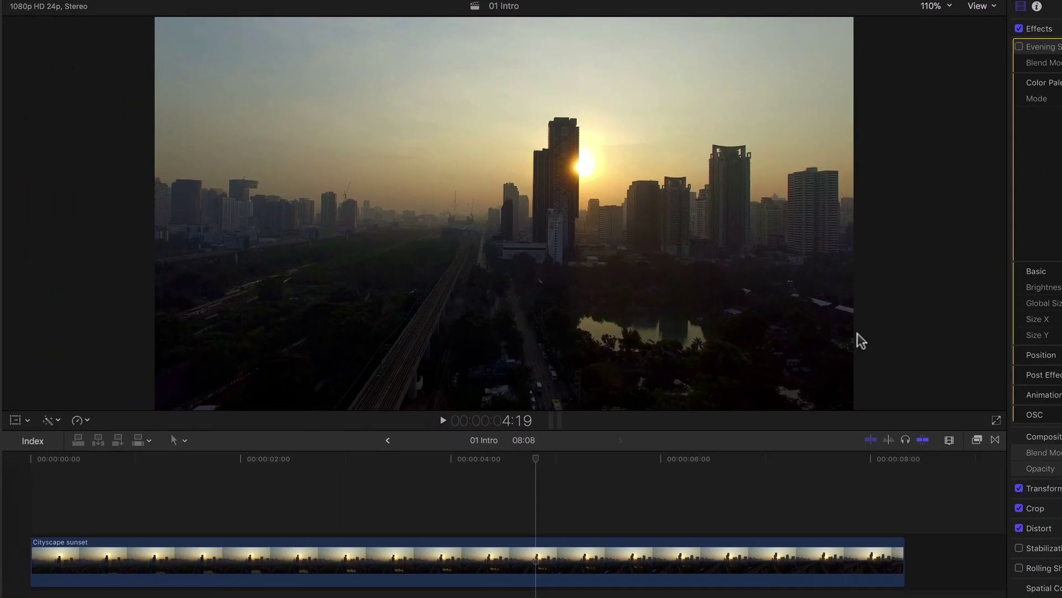
click(21, 493)
key(space)
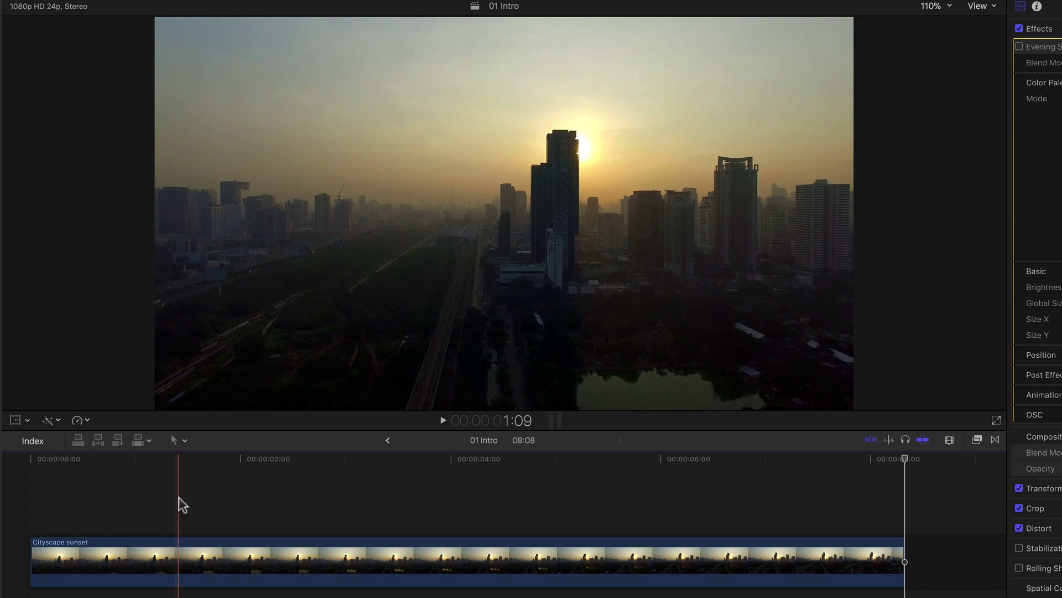
click(178, 497)
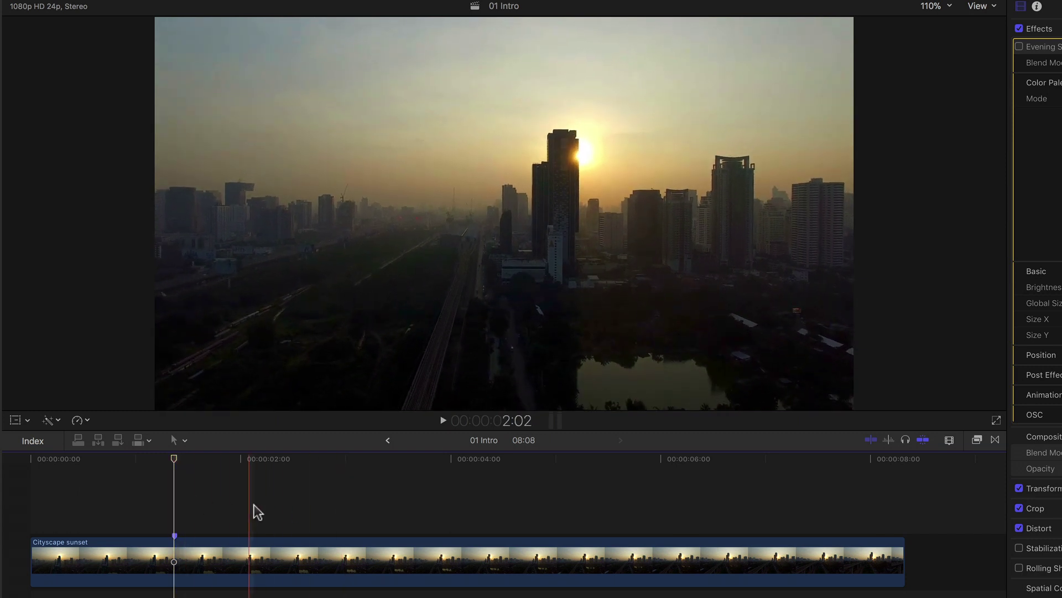
click(298, 514)
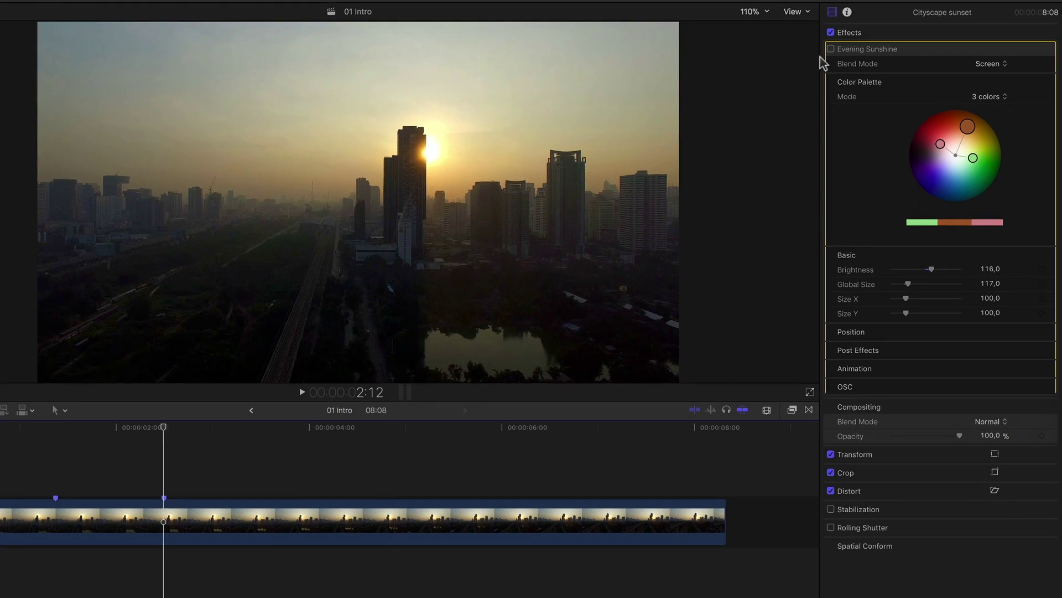
Step: Re-enable Evening Sunshine, keyframe Brightness at 100, and move the flare's light onto the sun by the tower
click(828, 49)
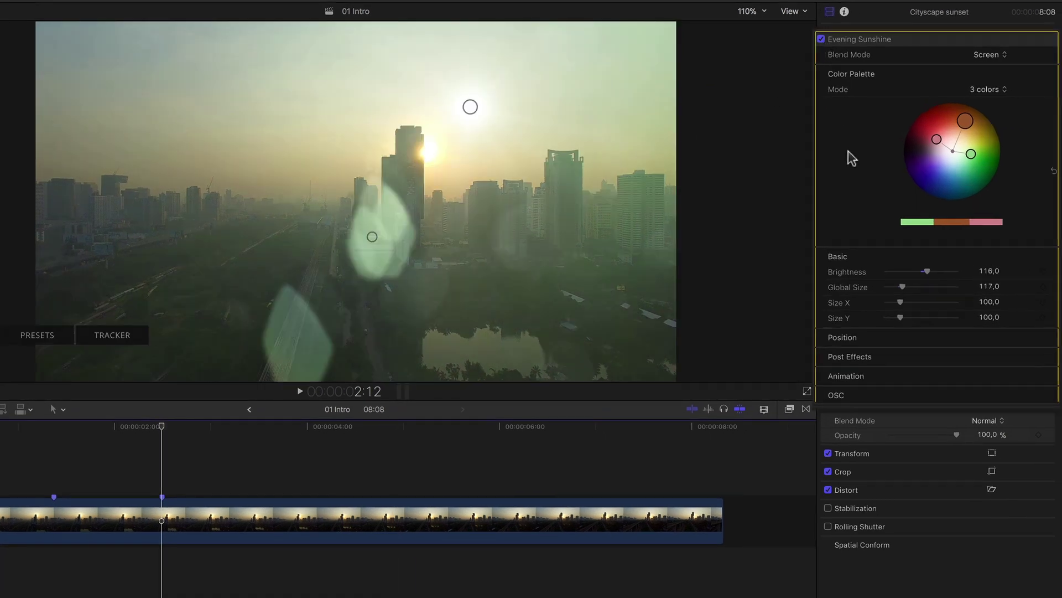
mouse_move(1030, 254)
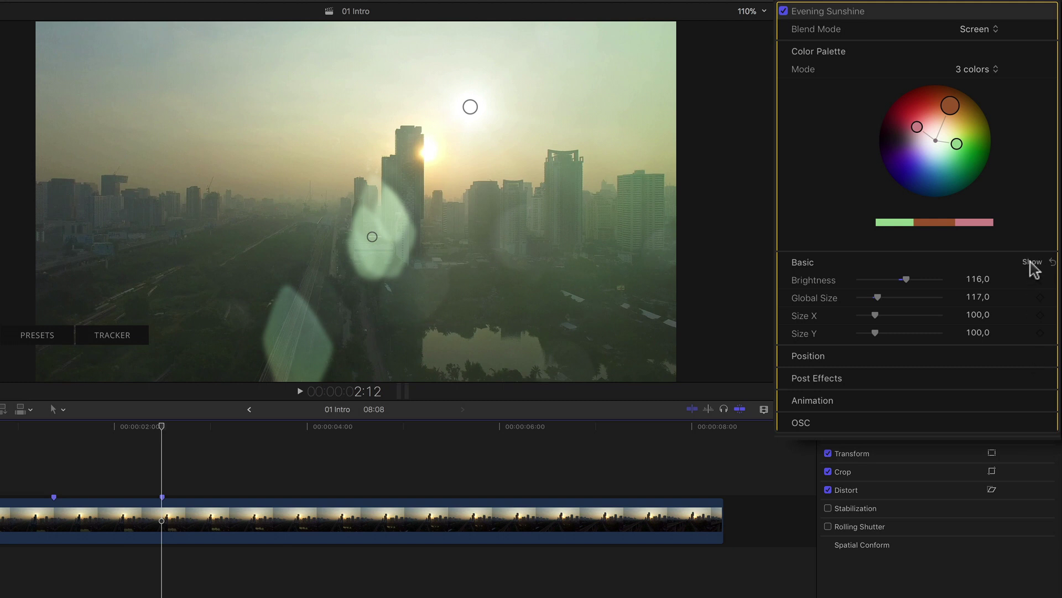
click(1032, 263)
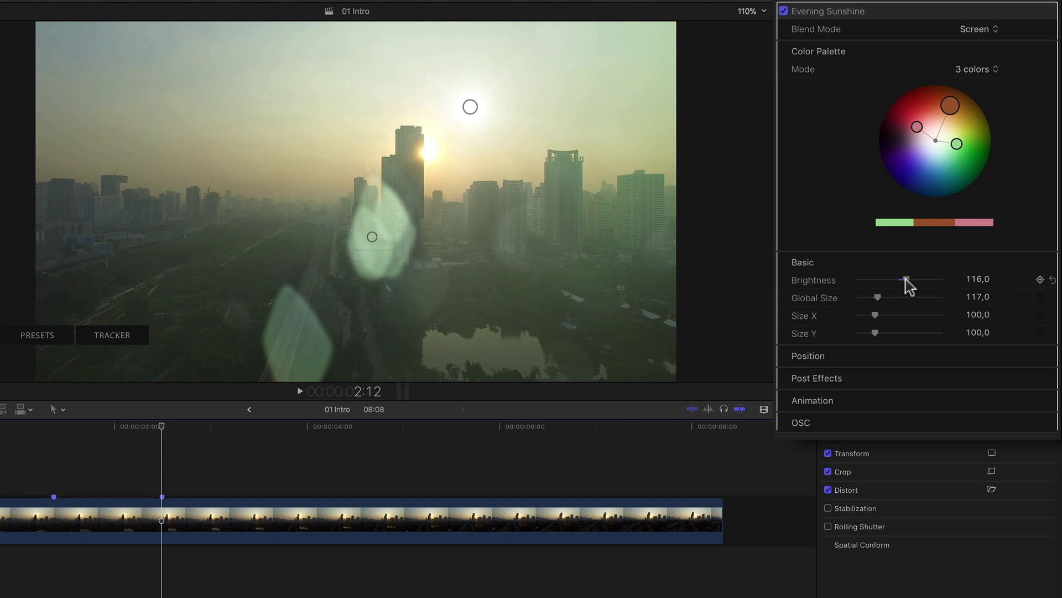
drag(906, 279, 904, 279)
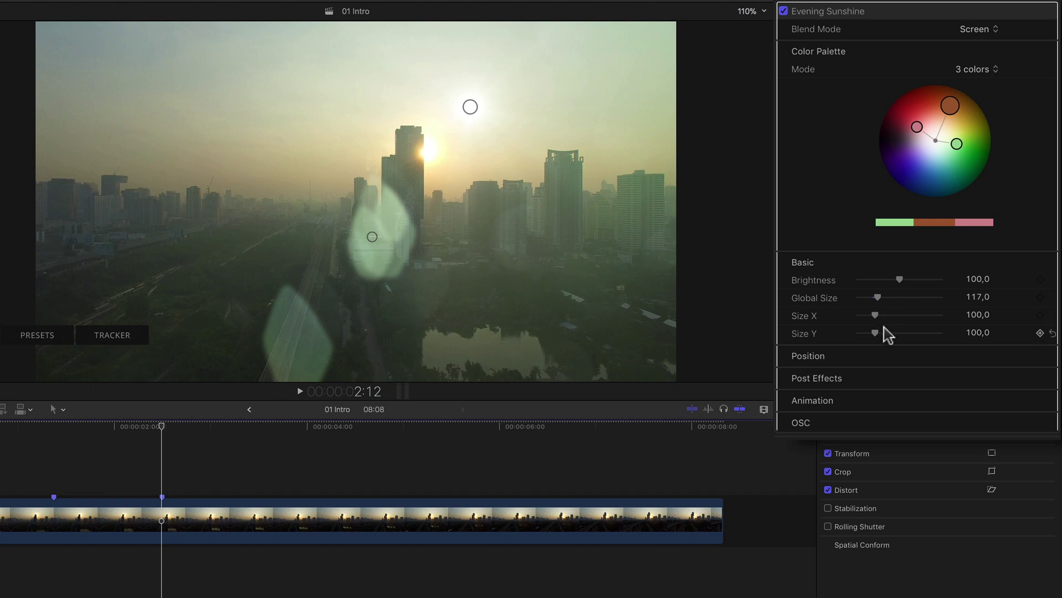
click(1038, 281)
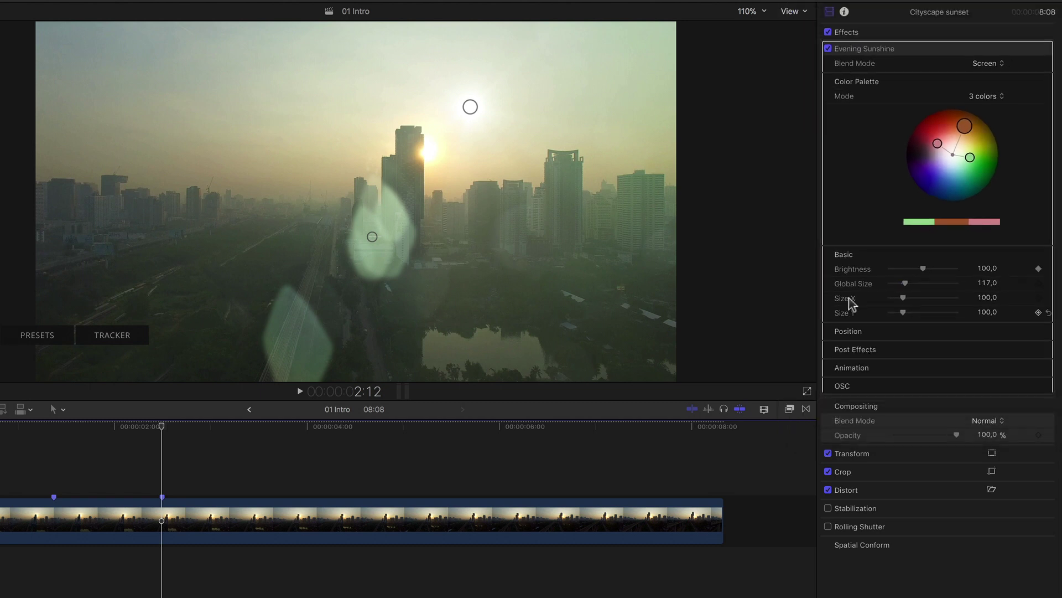
drag(460, 103, 428, 158)
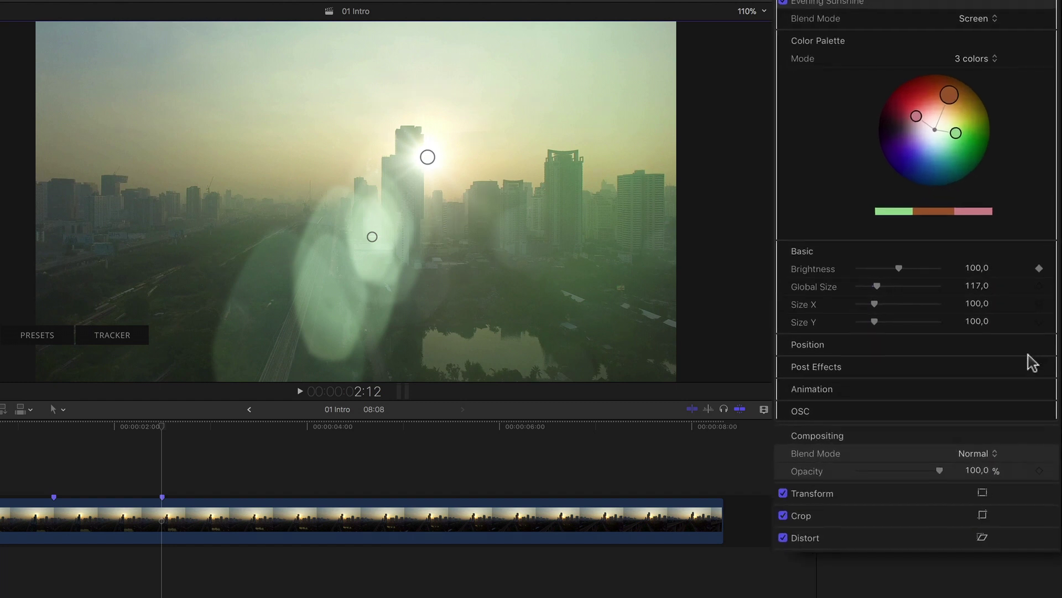
Step: Expand the flare's Position points and keyframe Light X, Light Y, Center X and Center Y
click(1031, 344)
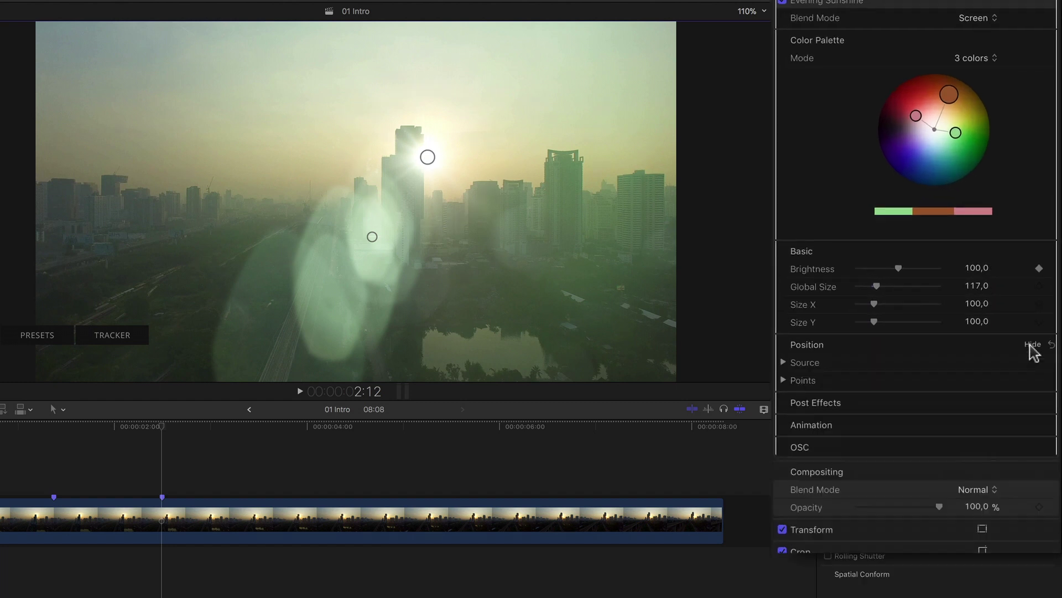
click(784, 363)
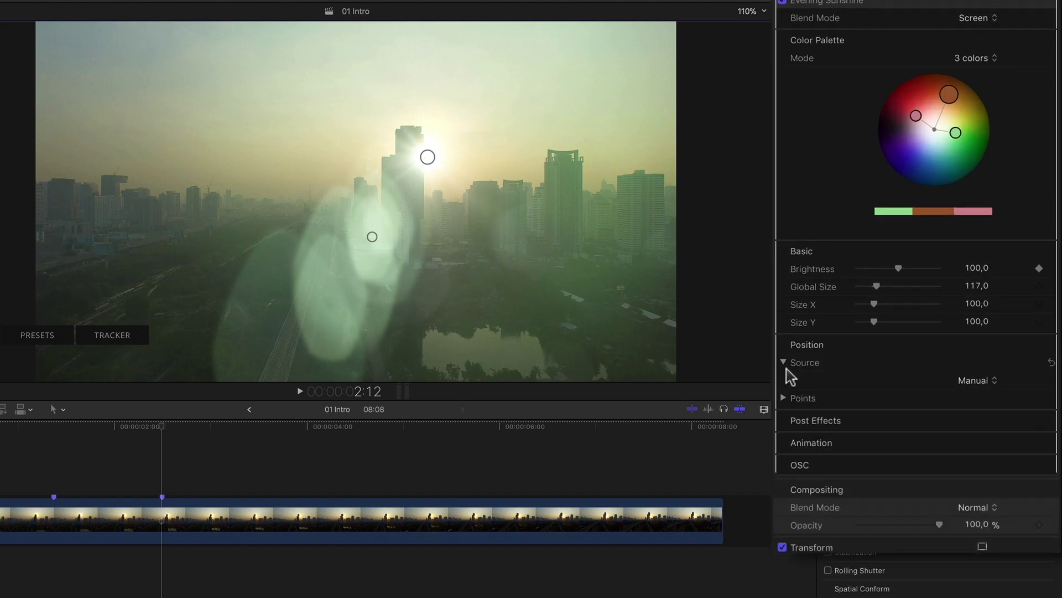
click(784, 398)
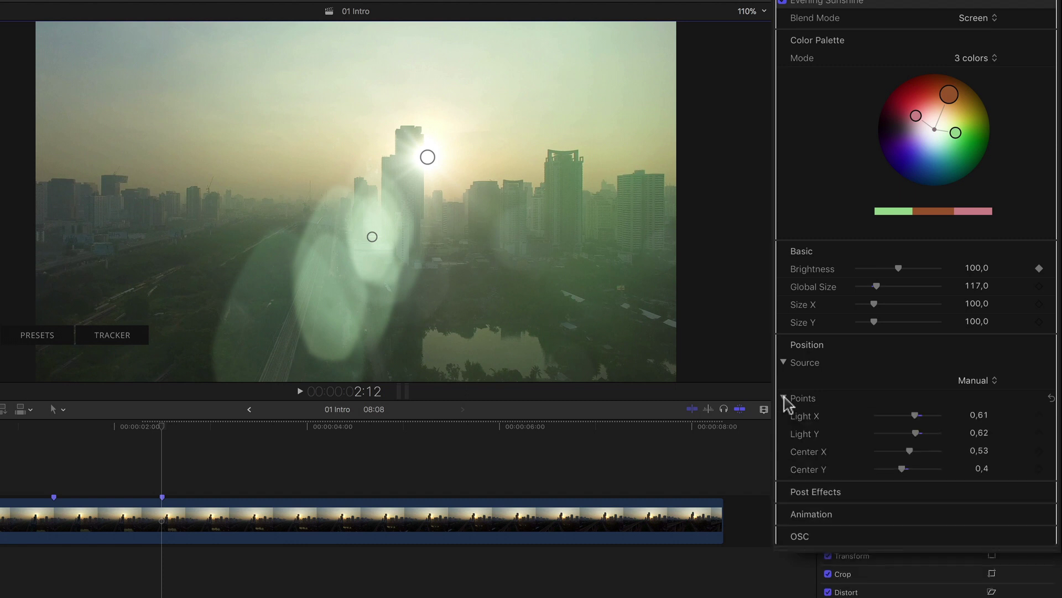
click(1039, 415)
click(1040, 434)
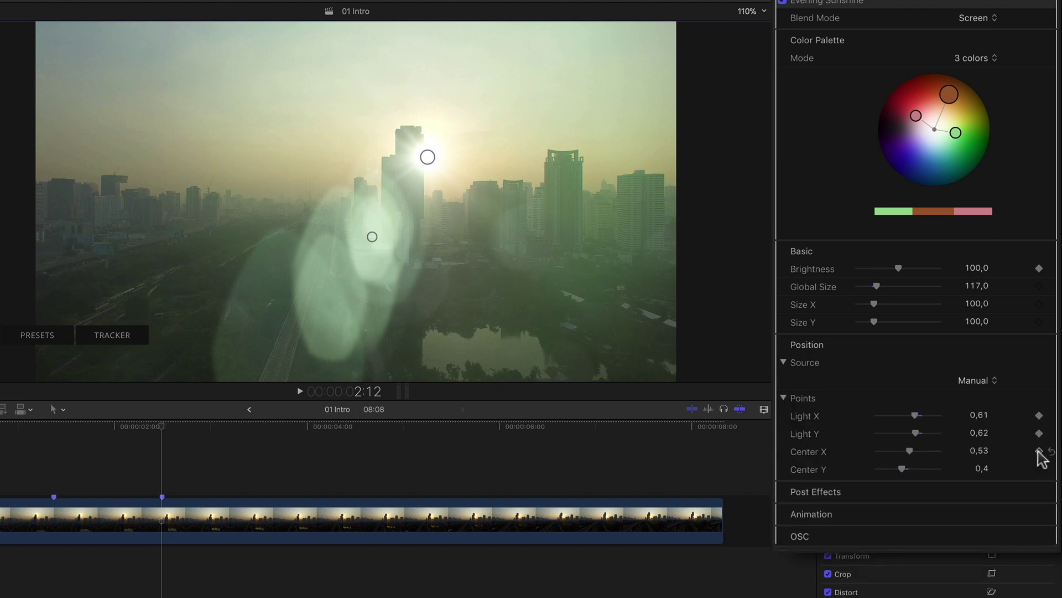
click(1039, 450)
click(1039, 469)
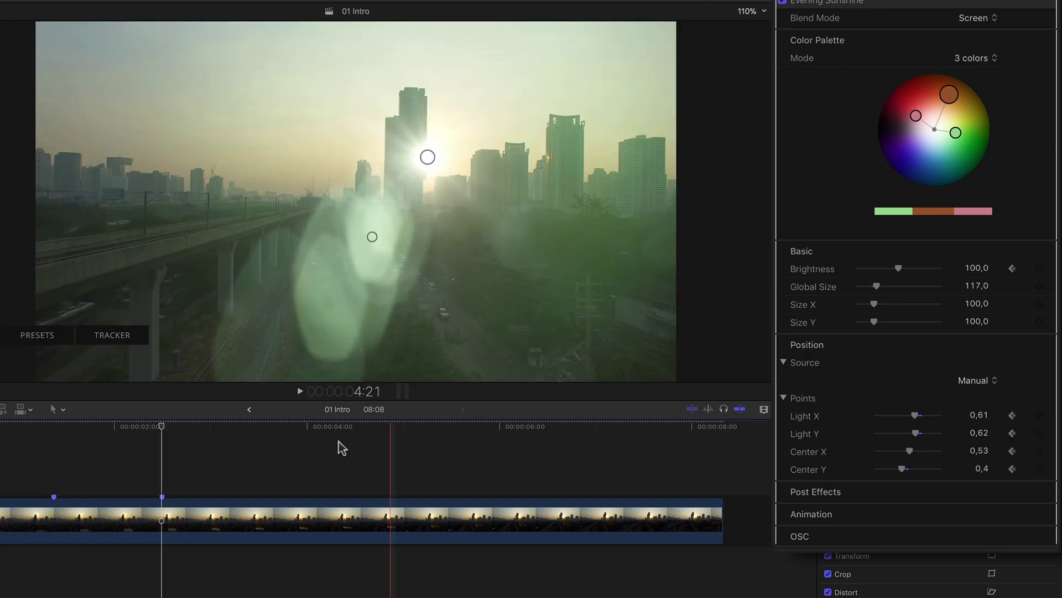
Step: Fade flare Brightness to 0 at the clip start, then move light and centre onto the sun at the end
click(55, 451)
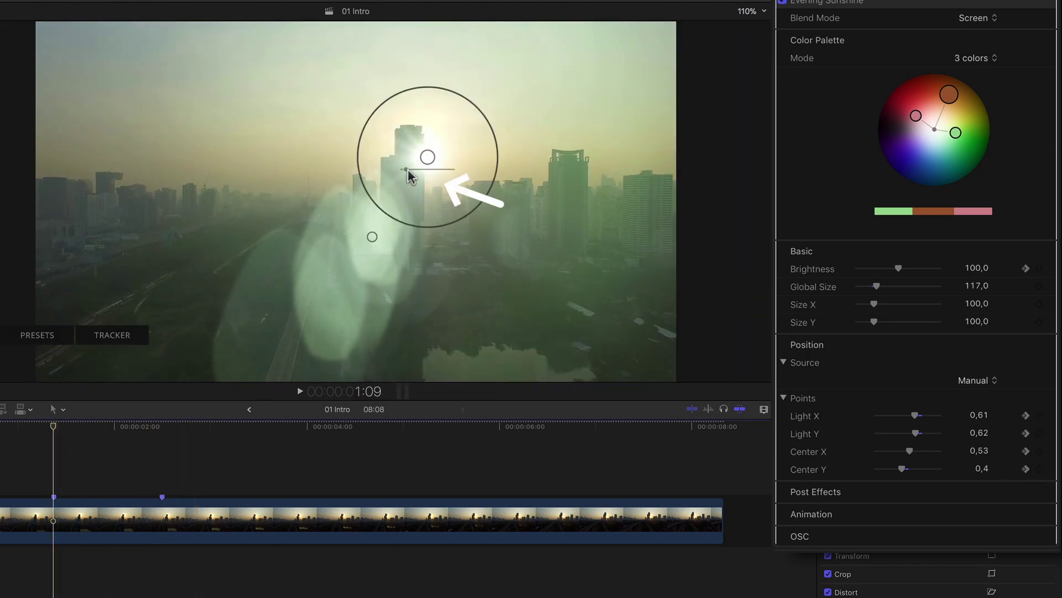
drag(406, 170, 429, 147)
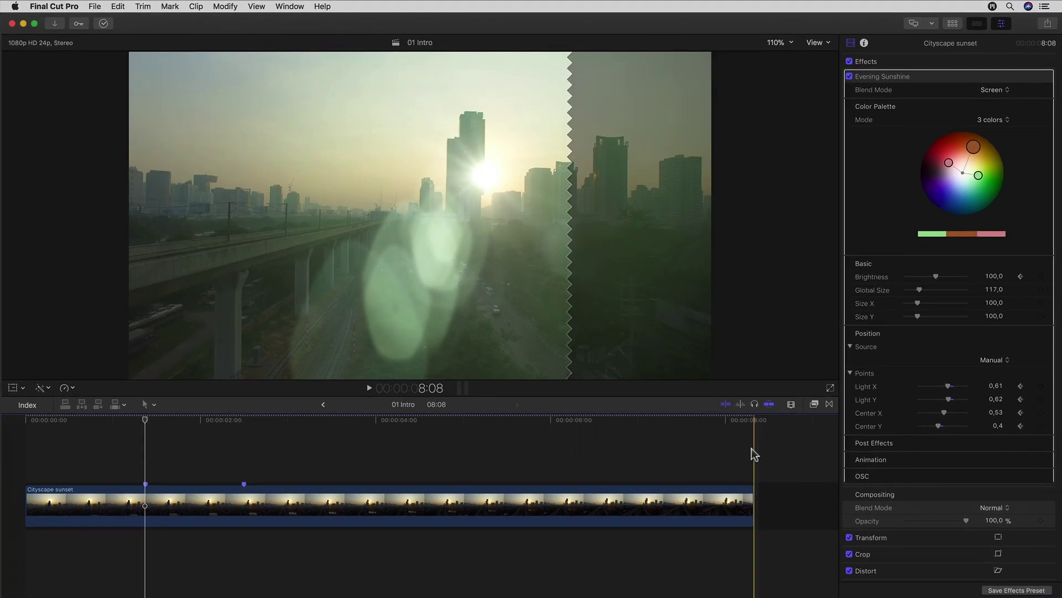
click(752, 448)
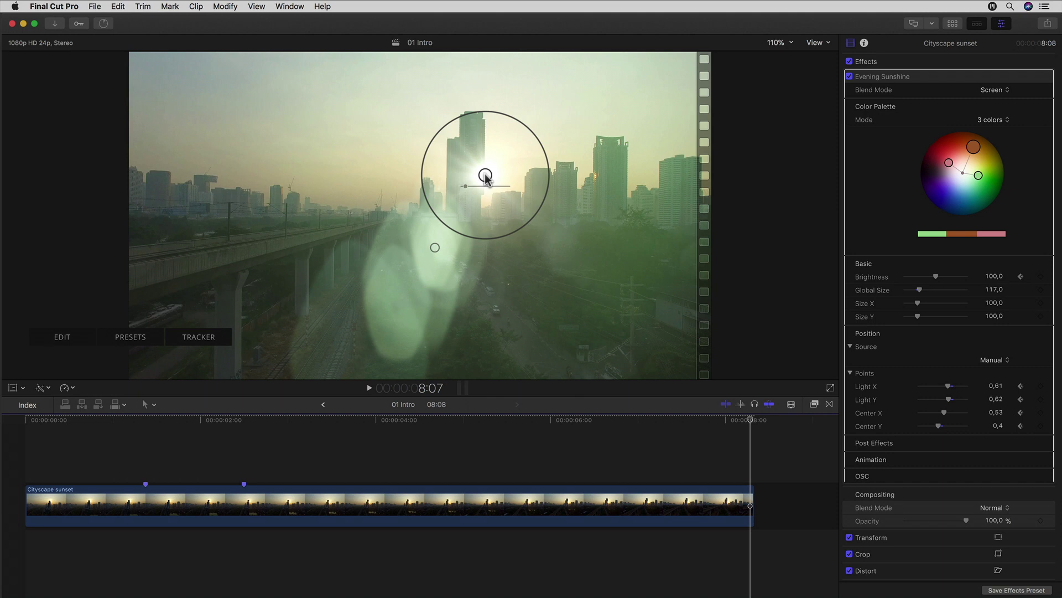
drag(486, 174, 486, 181)
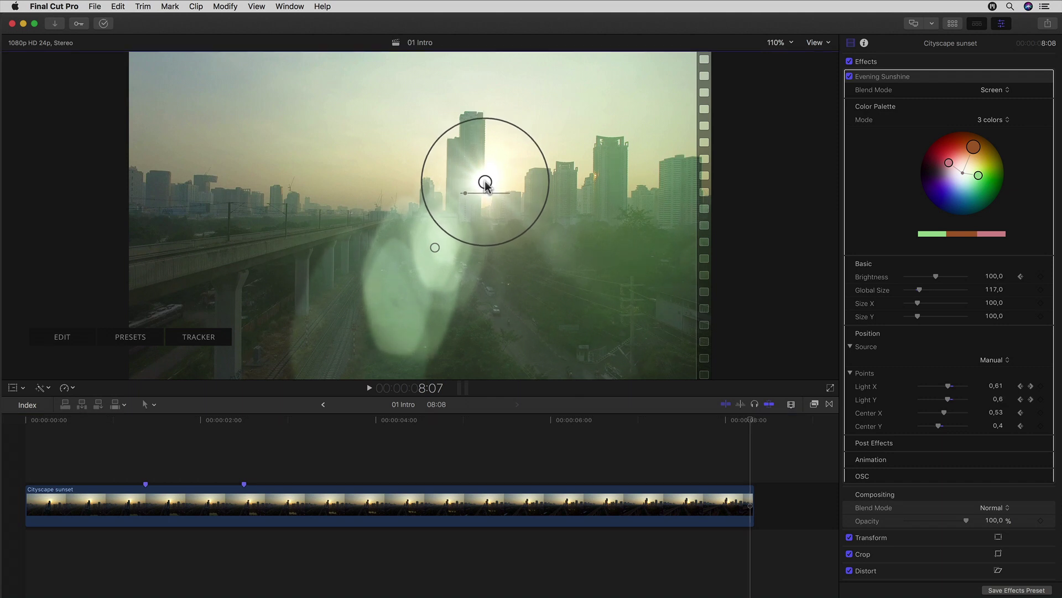
mouse_move(435, 249)
mouse_down()
mouse_move(403, 276)
mouse_move(415, 277)
mouse_up()
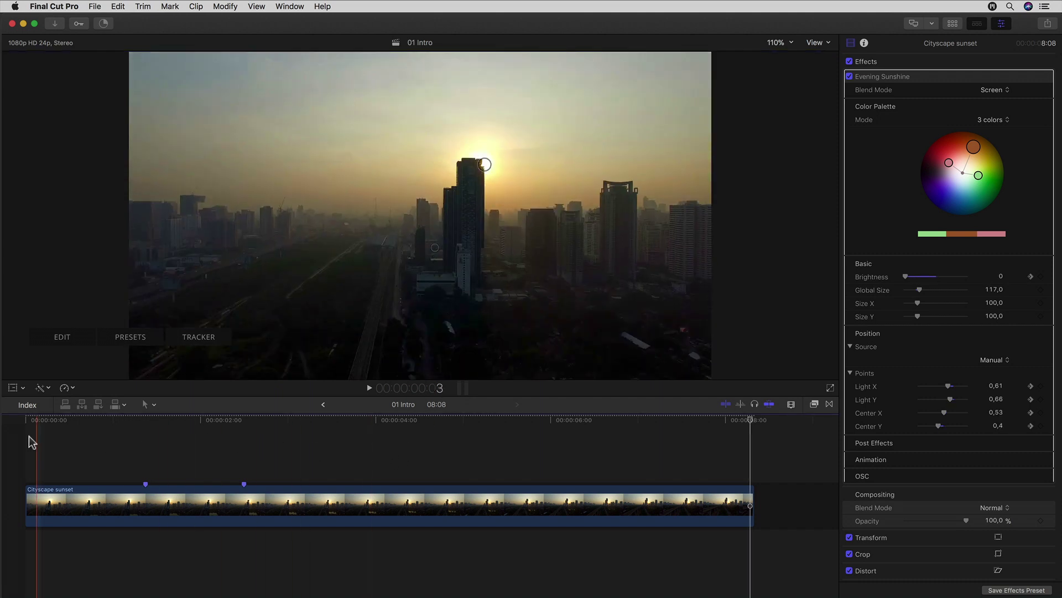
key(space)
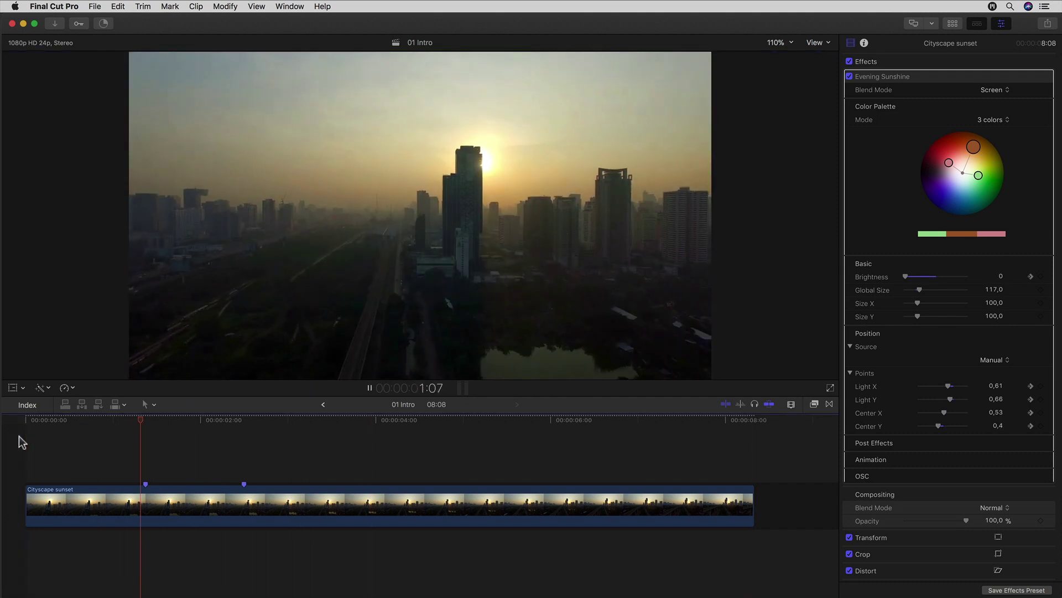